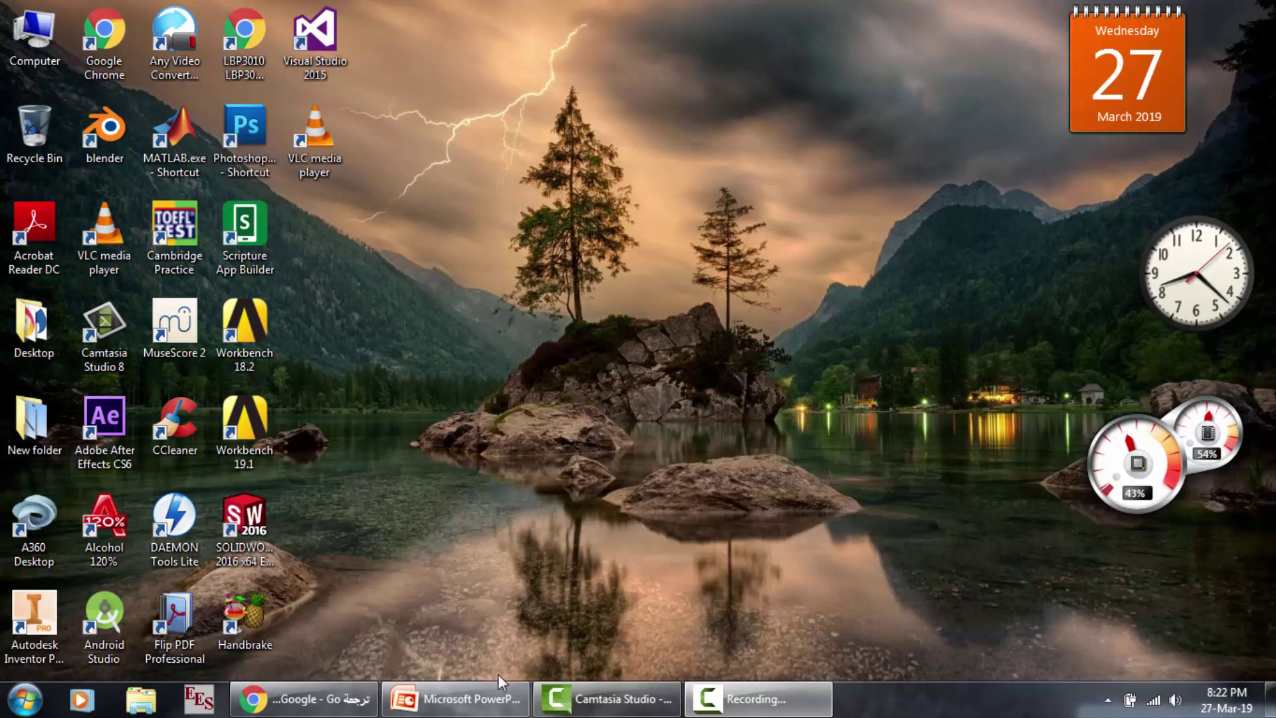
pyautogui.click(488, 705)
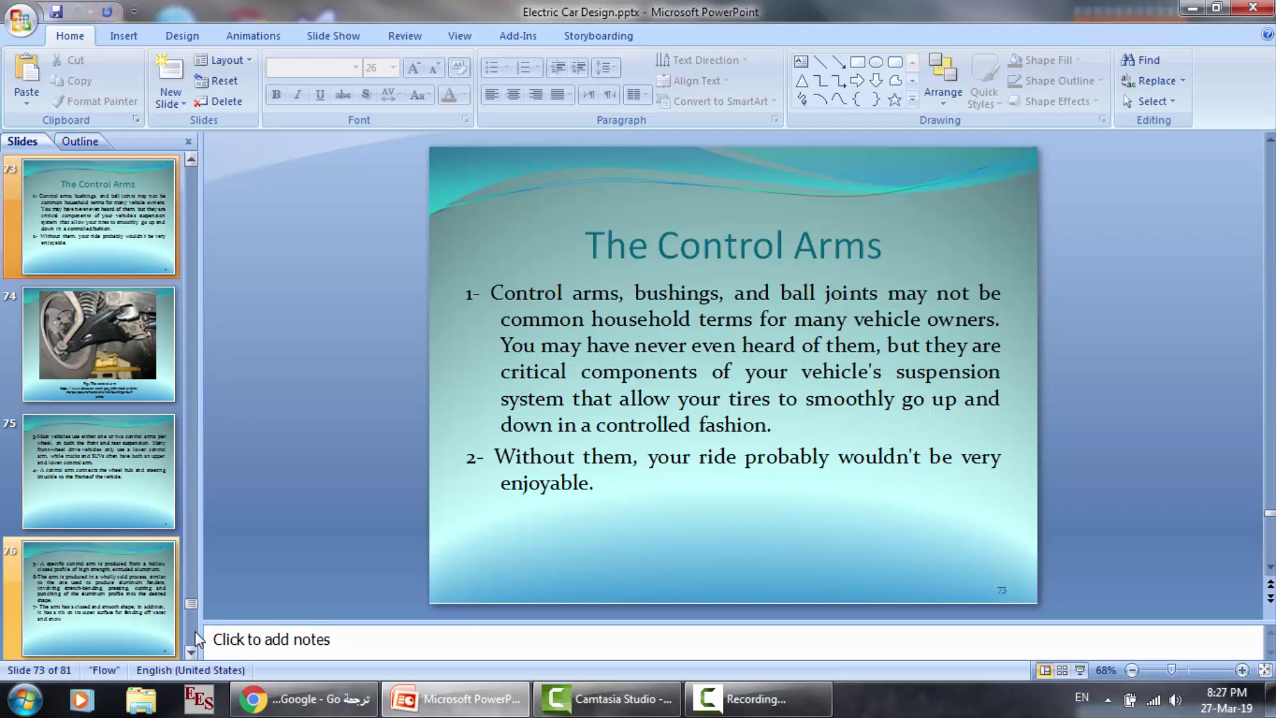
# Page back from slide 81 to slide 79's filleted-pole figure, then switch to the Front Lower Arm model
pyautogui.scroll(-2, 198, 638)
pyautogui.scroll(-2, 197, 638)
pyautogui.scroll(-2, 192, 644)
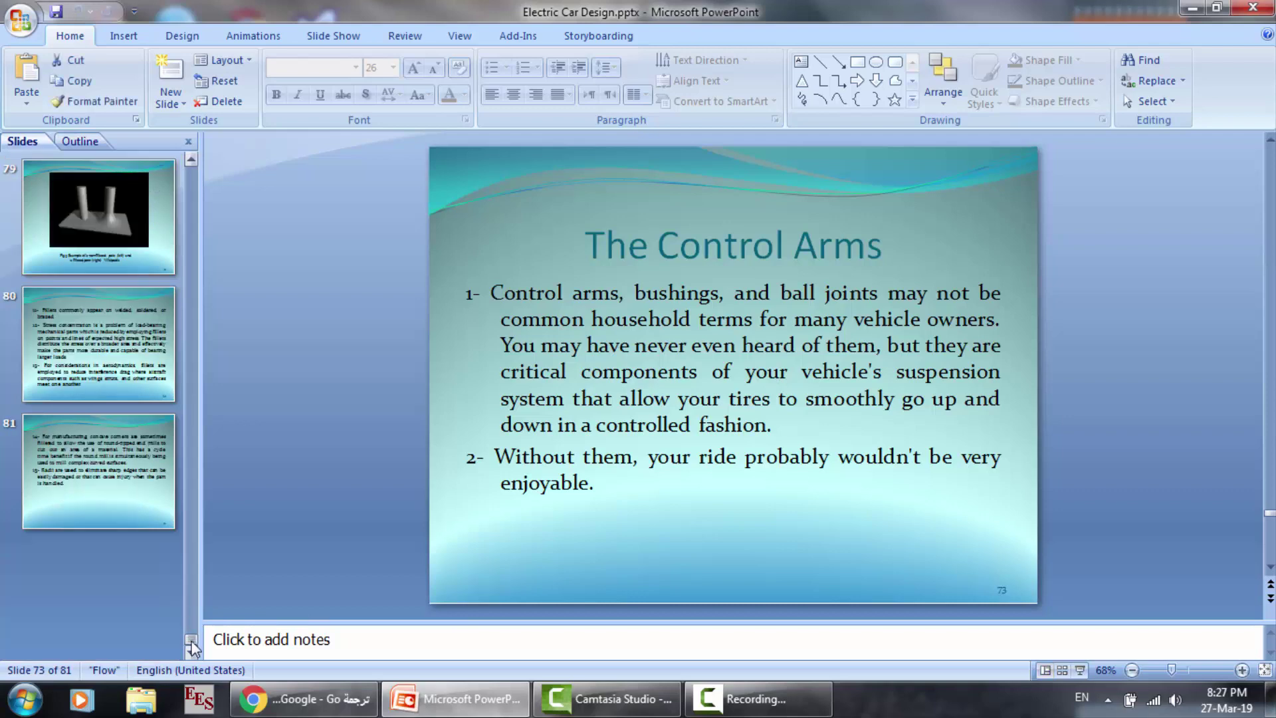
pyautogui.click(75, 452)
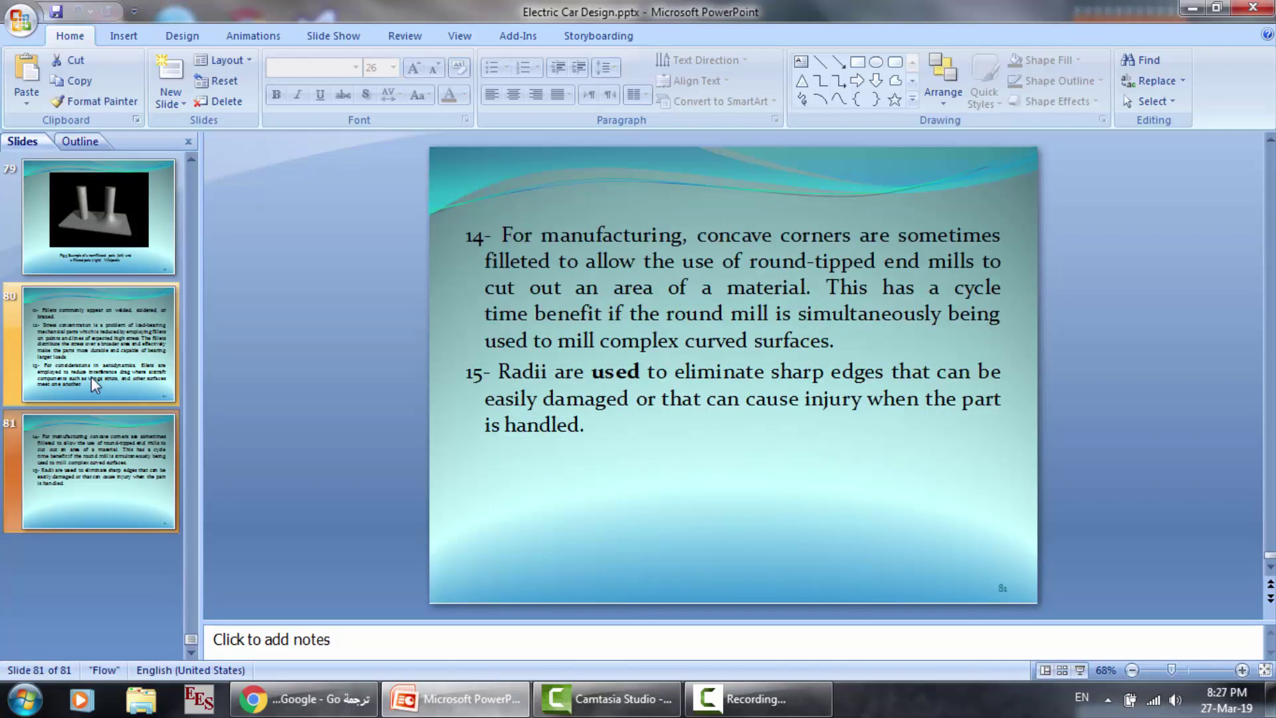
pyautogui.click(91, 380)
pyautogui.click(83, 210)
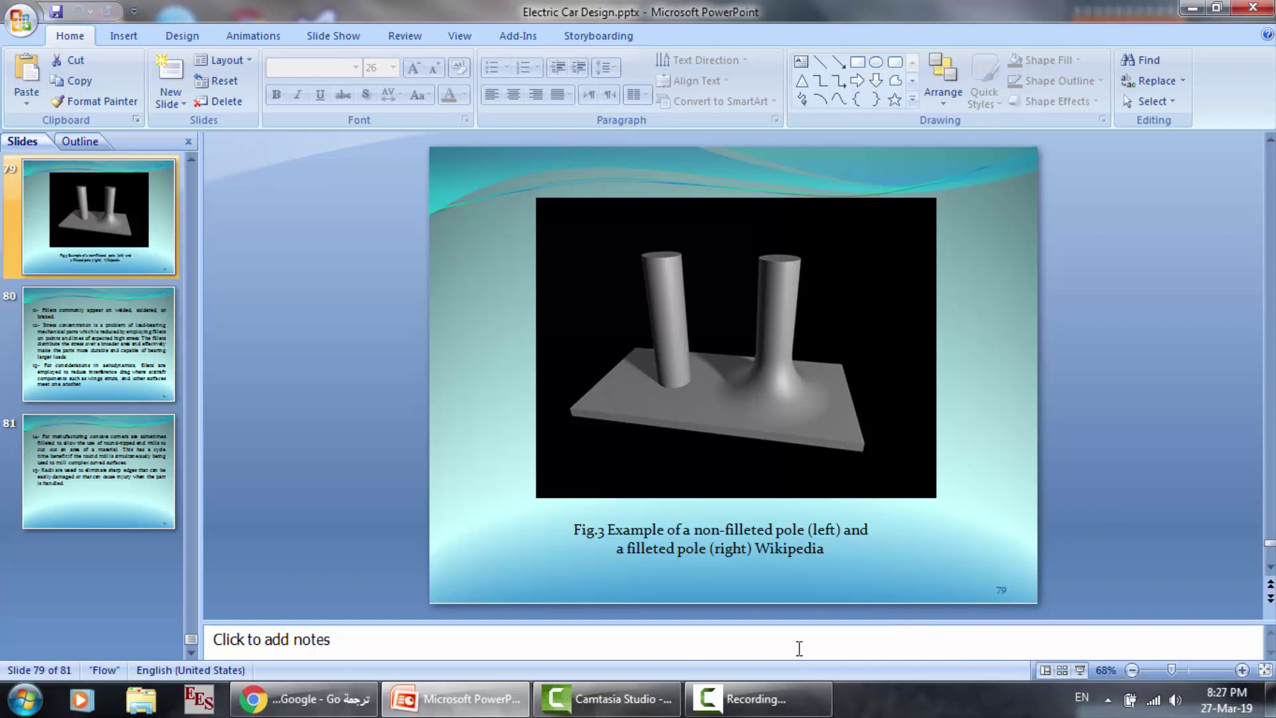
pyautogui.click(765, 699)
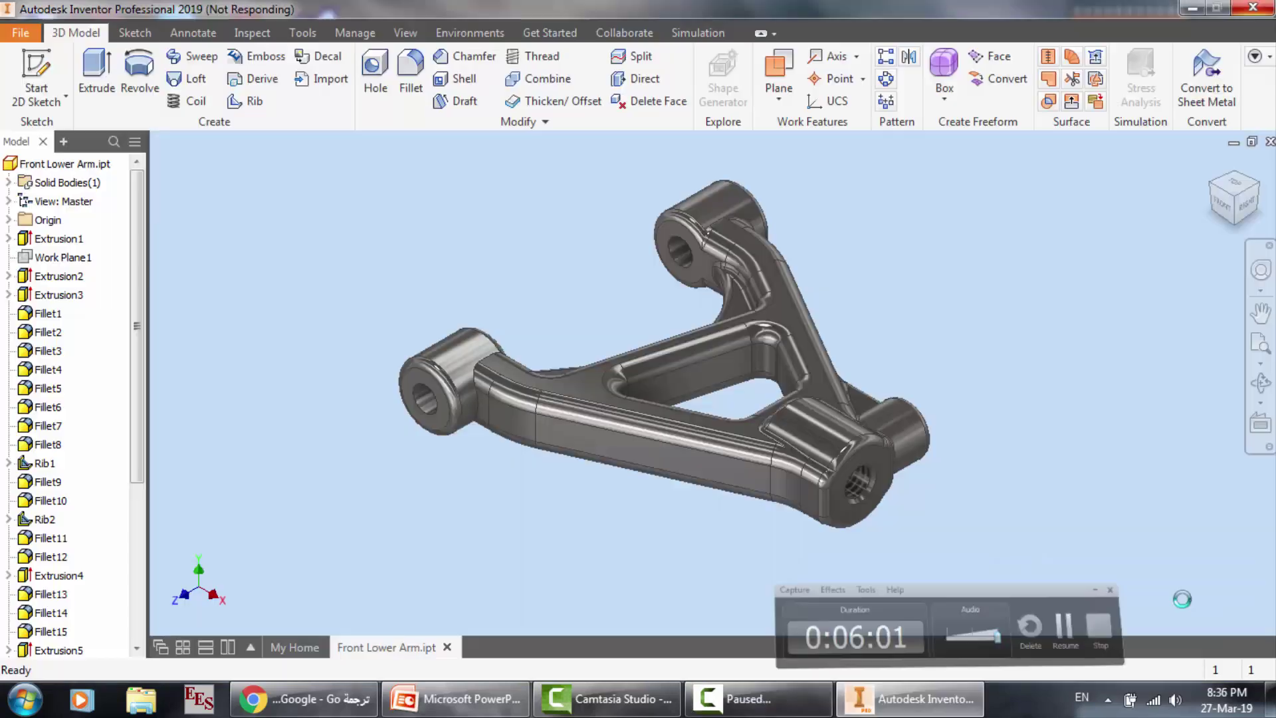
pyautogui.press('F9')
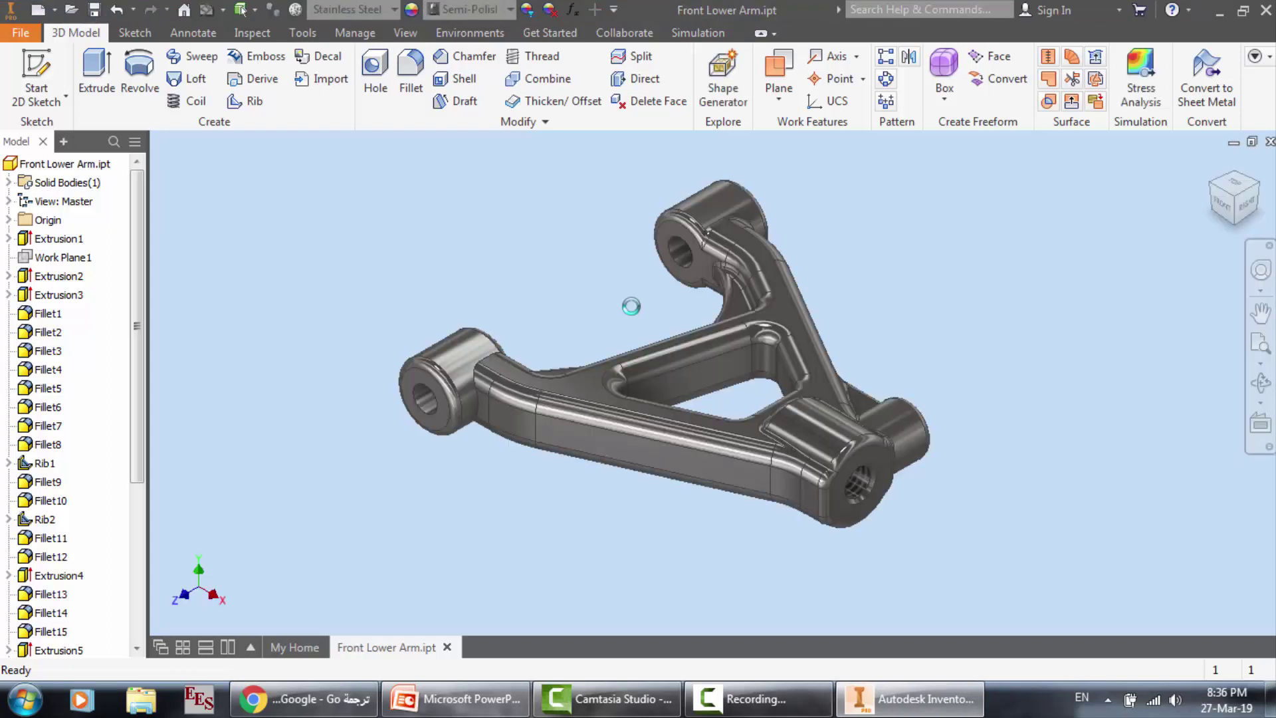
# Free-orbit the arm to an oblique view looking down from the top, zooming in and out
pyautogui.click(1259, 391)
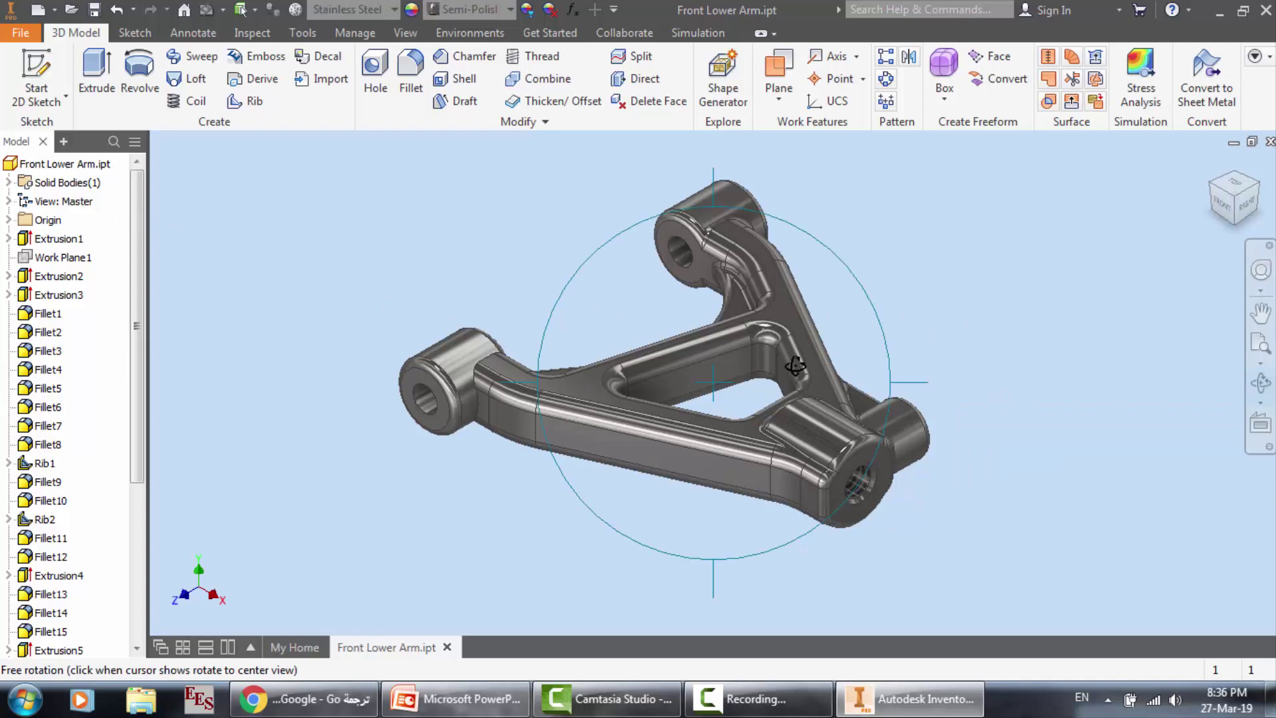
pyautogui.moveTo(808, 370); pyautogui.dragTo(712, 367)
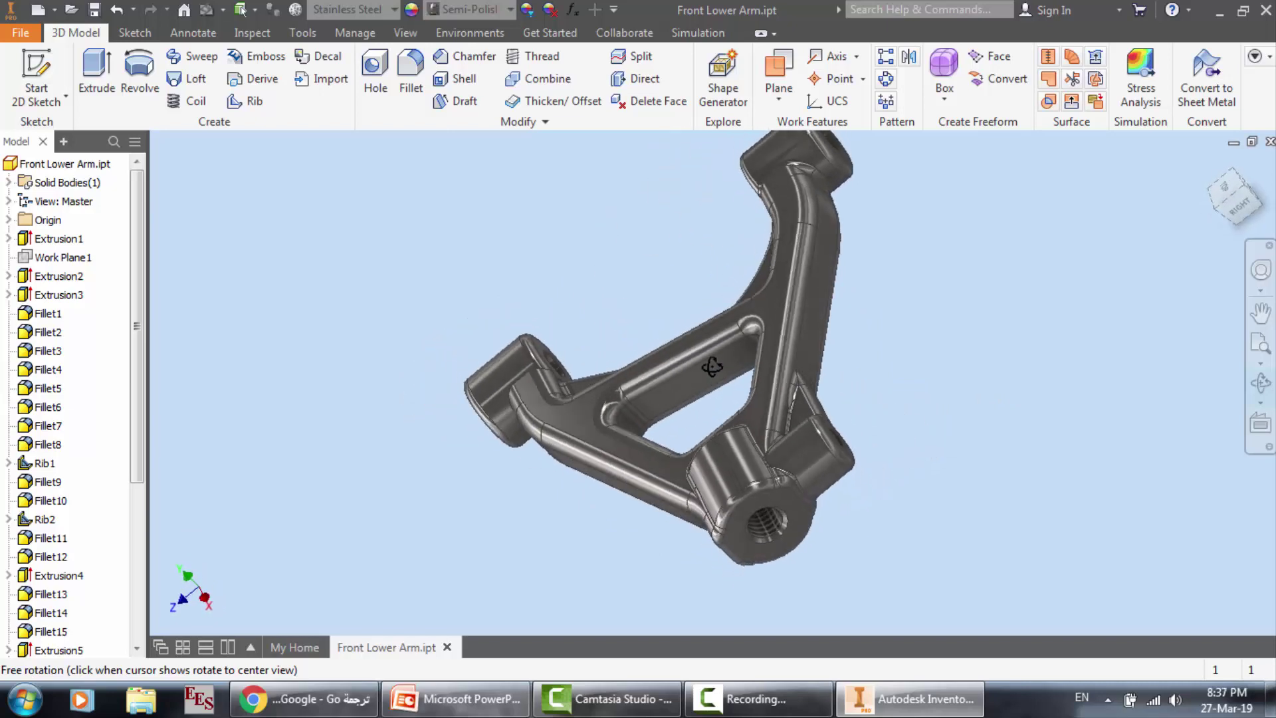
pyautogui.scroll(3, 816, 455)
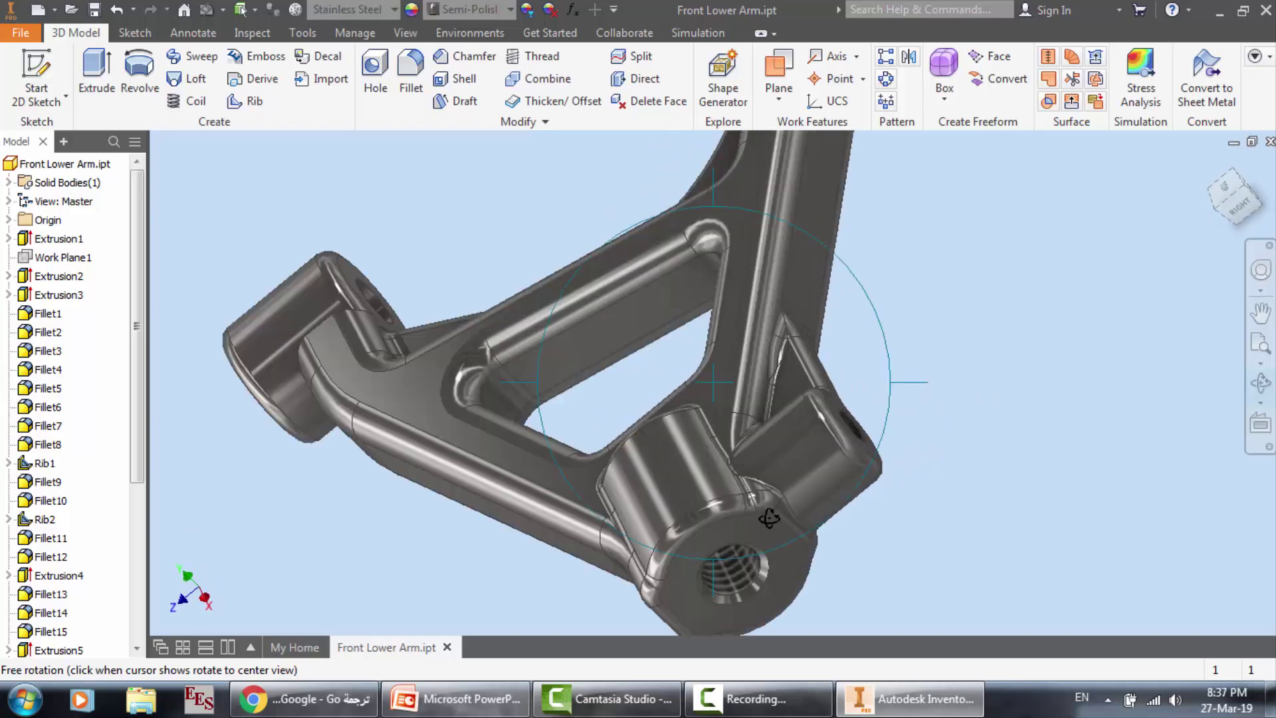
pyautogui.moveTo(769, 515); pyautogui.dragTo(880, 521)
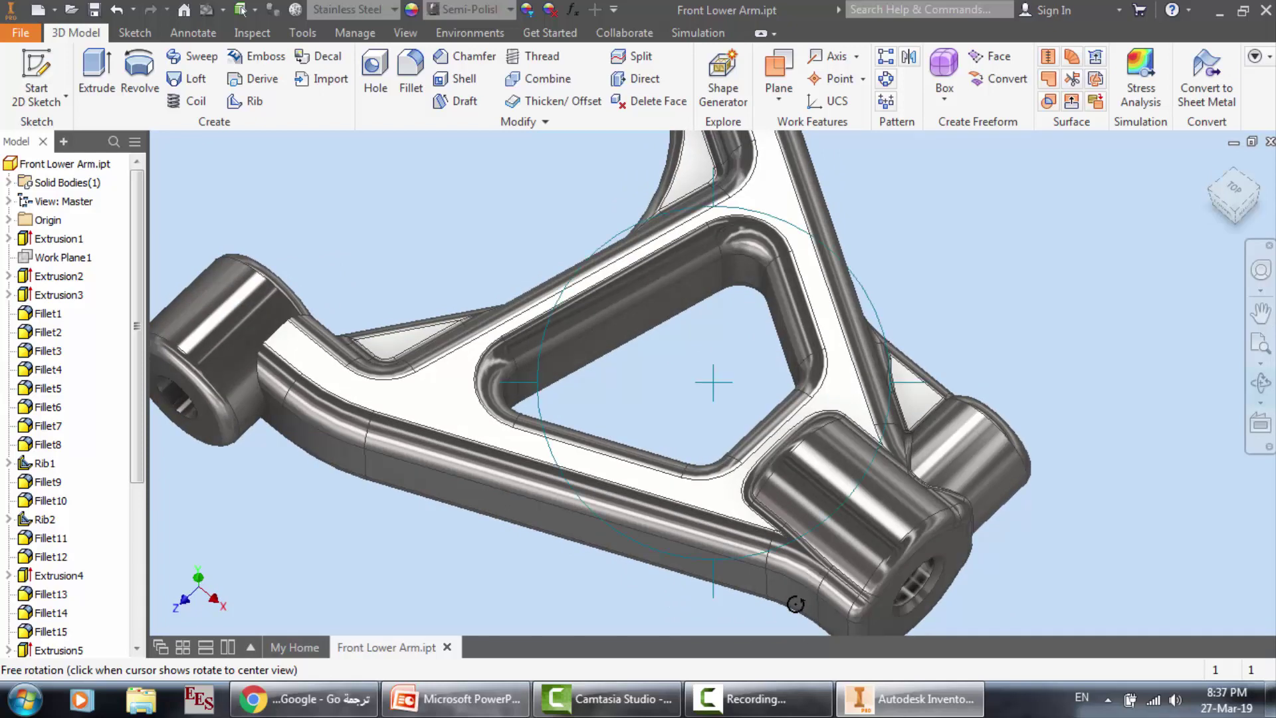
pyautogui.scroll(5, 796, 603)
pyautogui.scroll(-6, 692, 388)
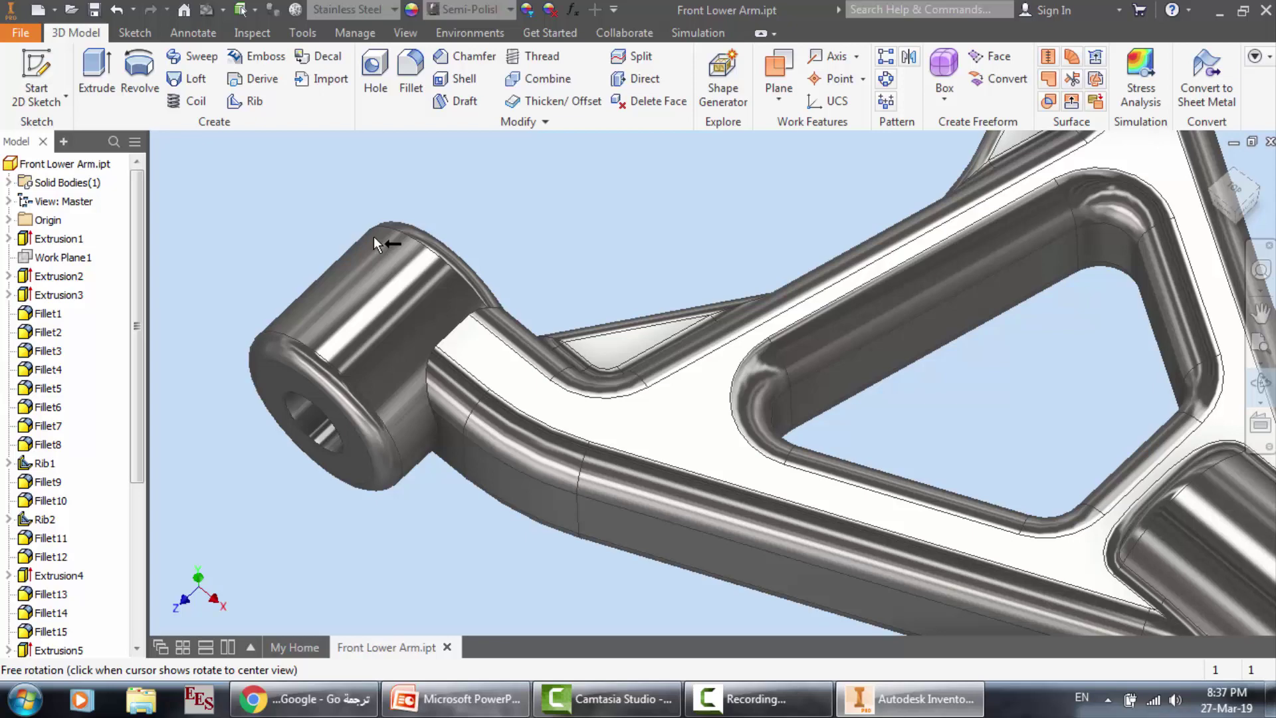
pyautogui.scroll(2, 445, 231)
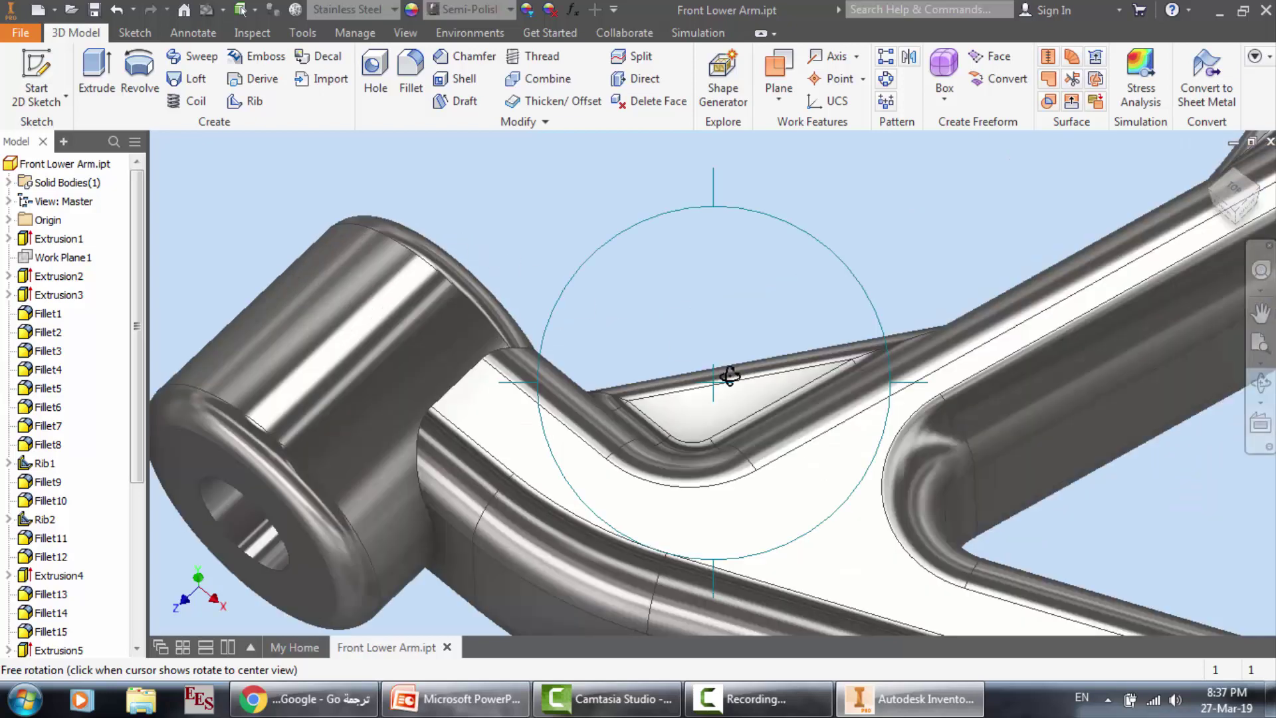
pyautogui.scroll(-4, 730, 376)
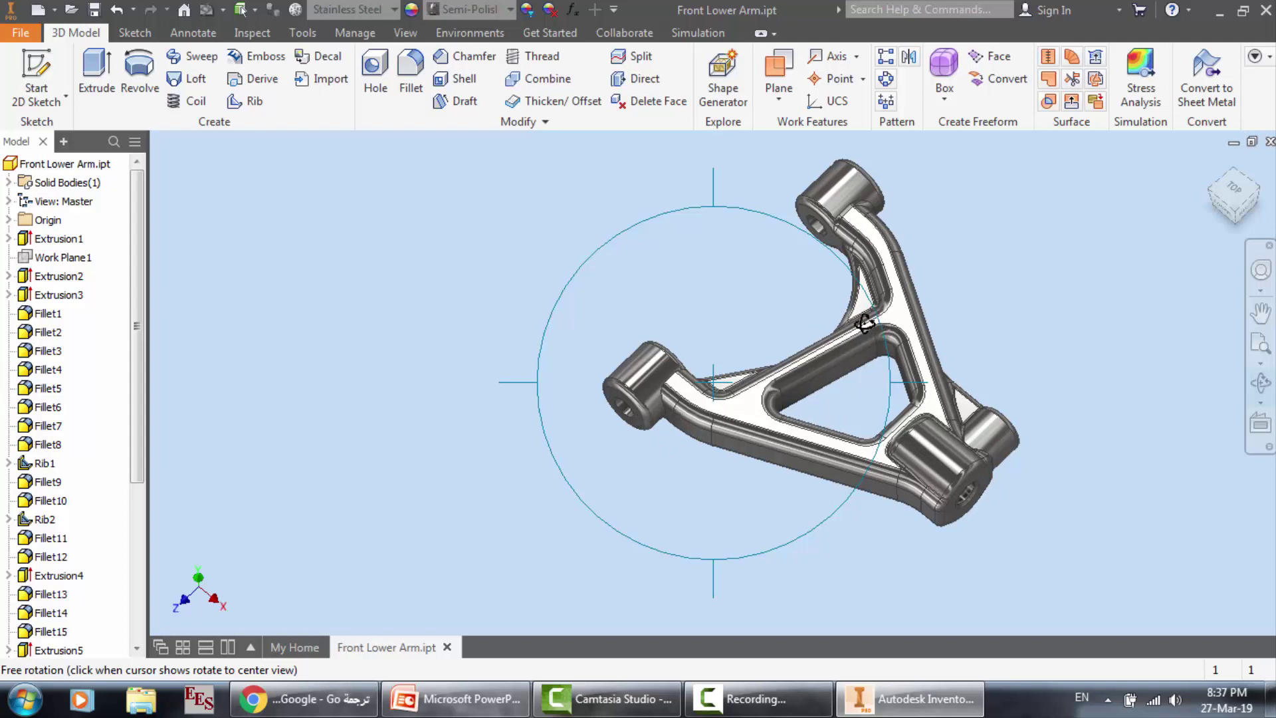
# Tilt and orbit the arm through front and top-left views until both bushing bores show
pyautogui.moveTo(806, 348); pyautogui.dragTo(814, 420)
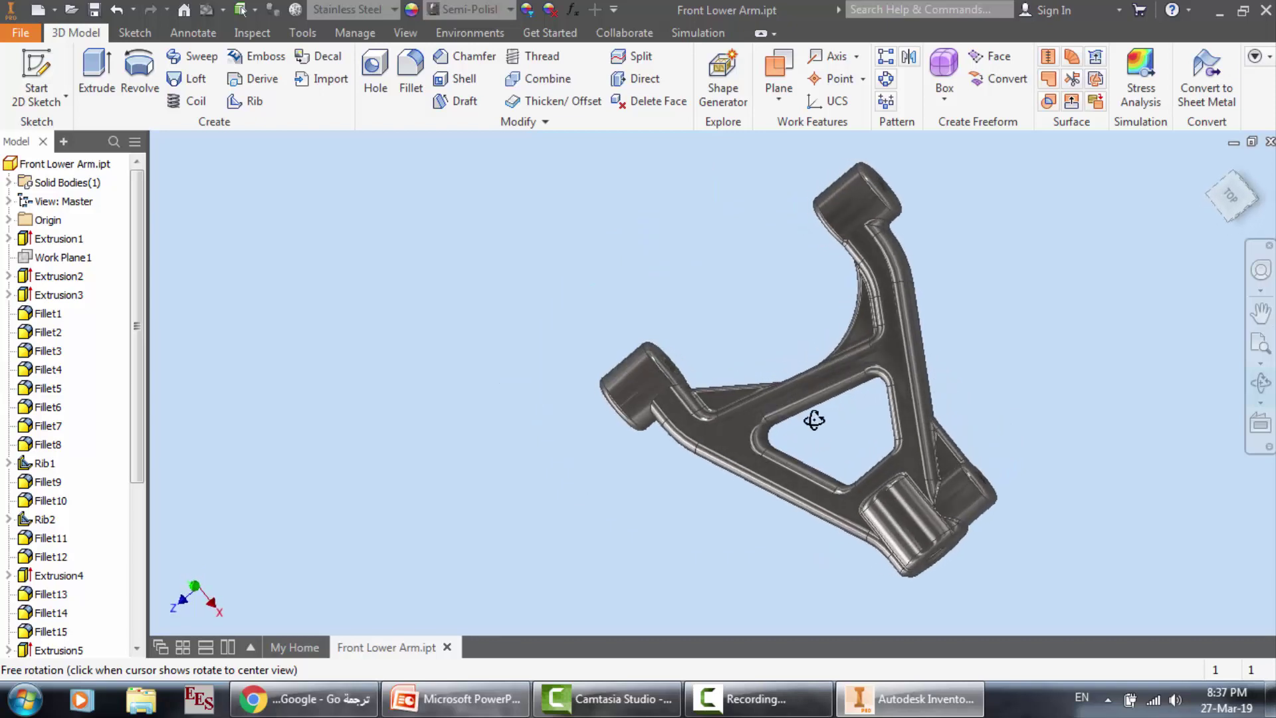
pyautogui.scroll(-3, 817, 421)
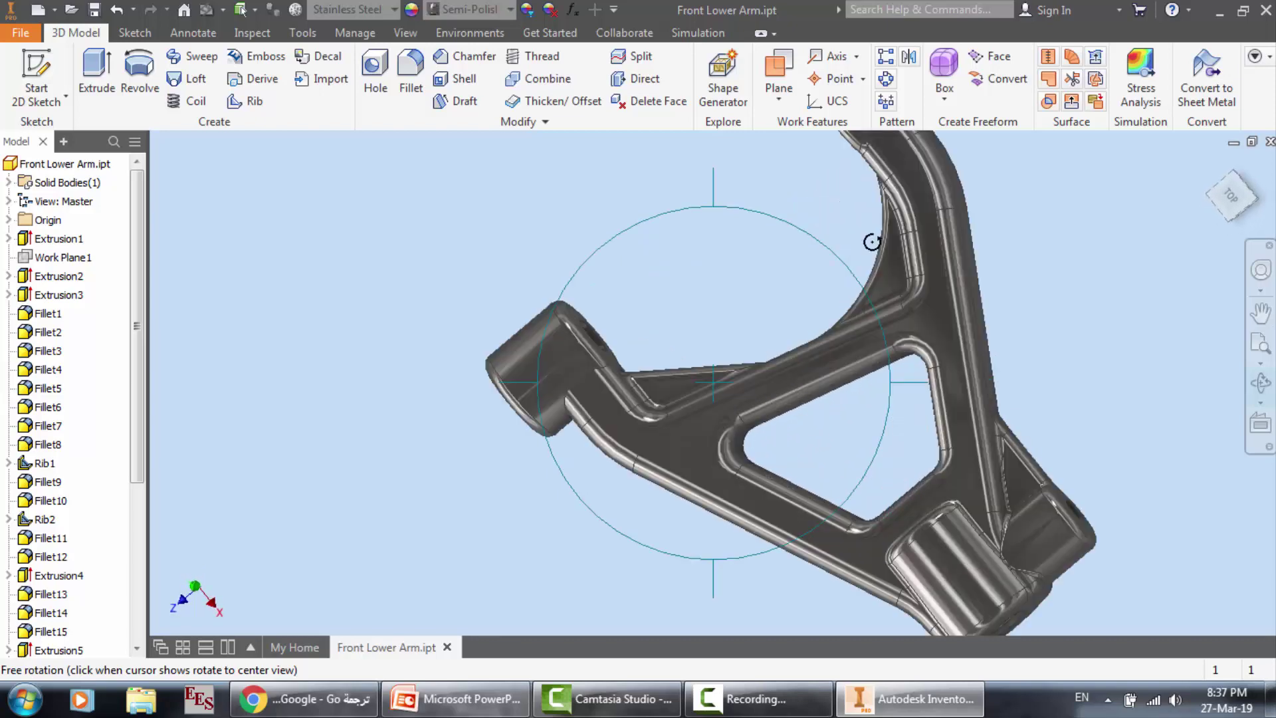
pyautogui.scroll(-2, 872, 242)
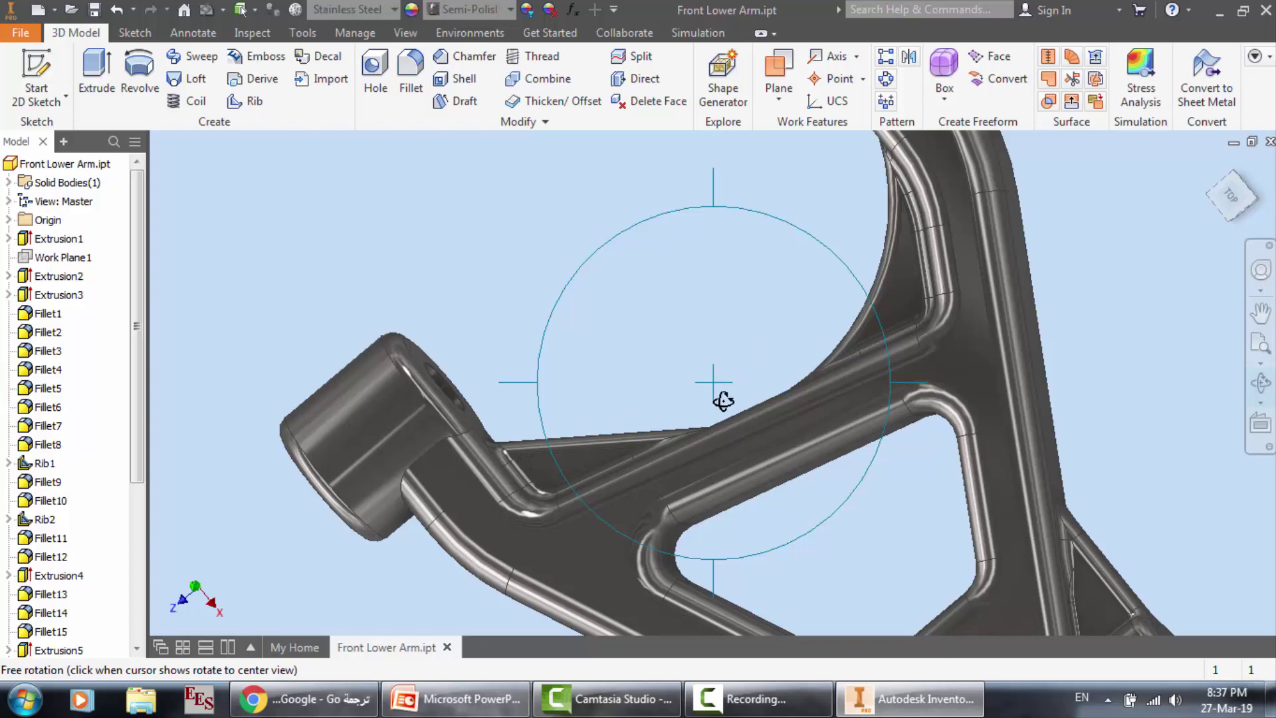
pyautogui.moveTo(724, 401); pyautogui.dragTo(797, 404)
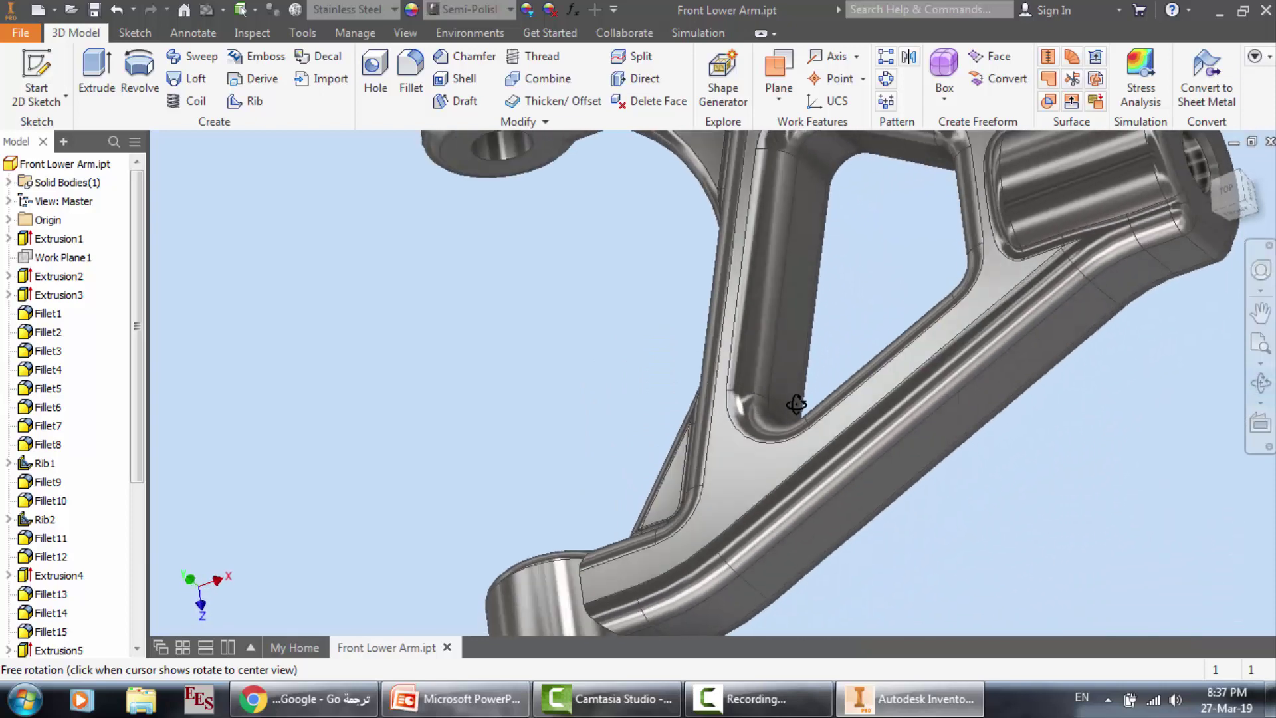
pyautogui.scroll(-6, 797, 404)
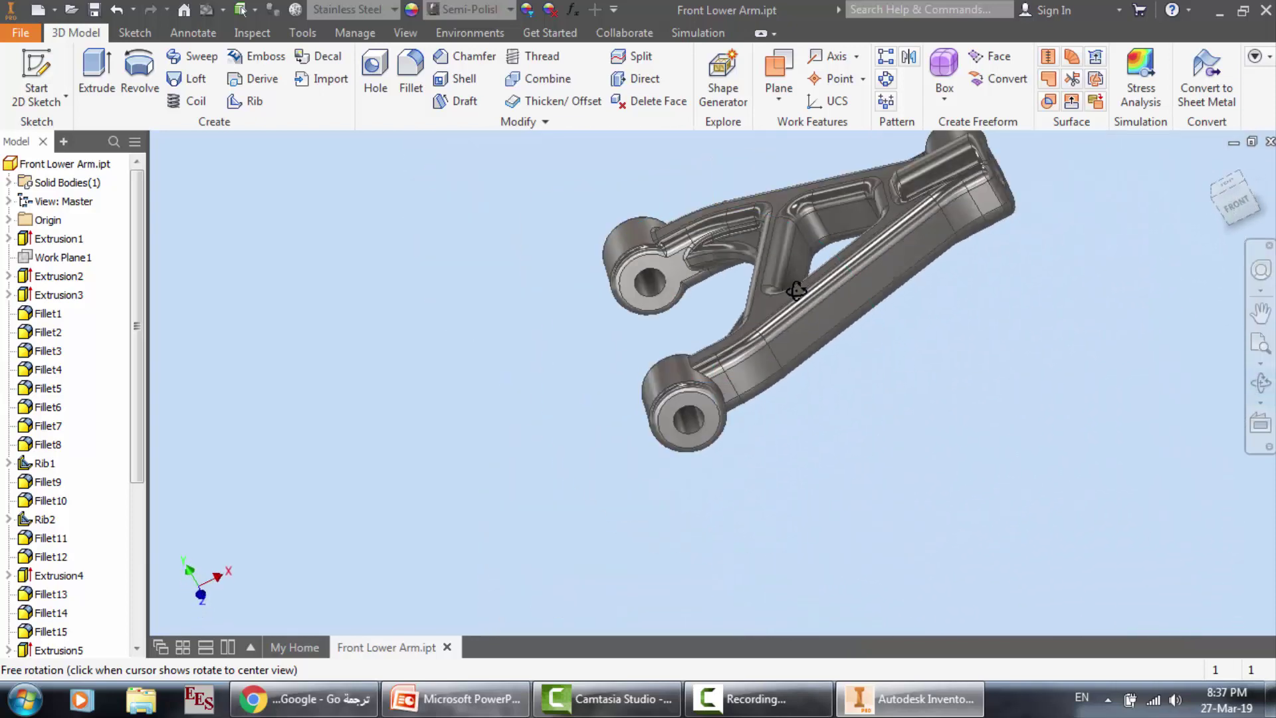
pyautogui.moveTo(798, 282); pyautogui.dragTo(952, 363)
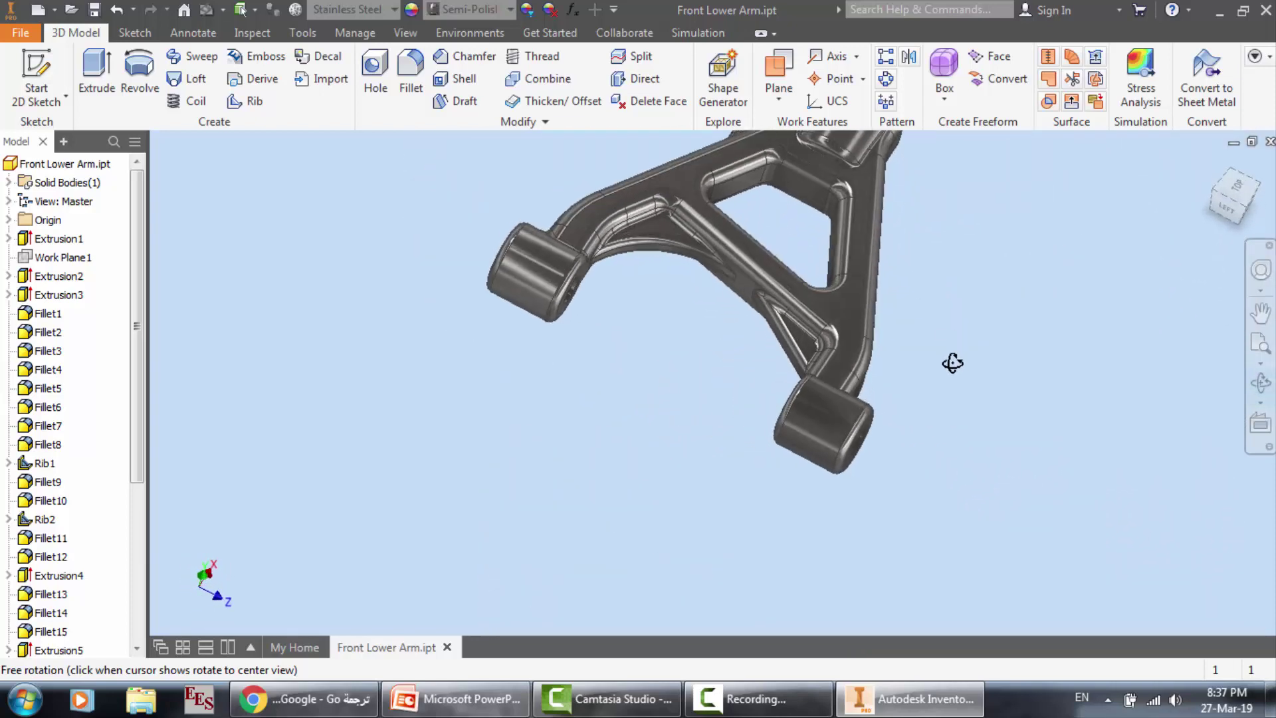
pyautogui.moveTo(787, 402); pyautogui.dragTo(761, 345)
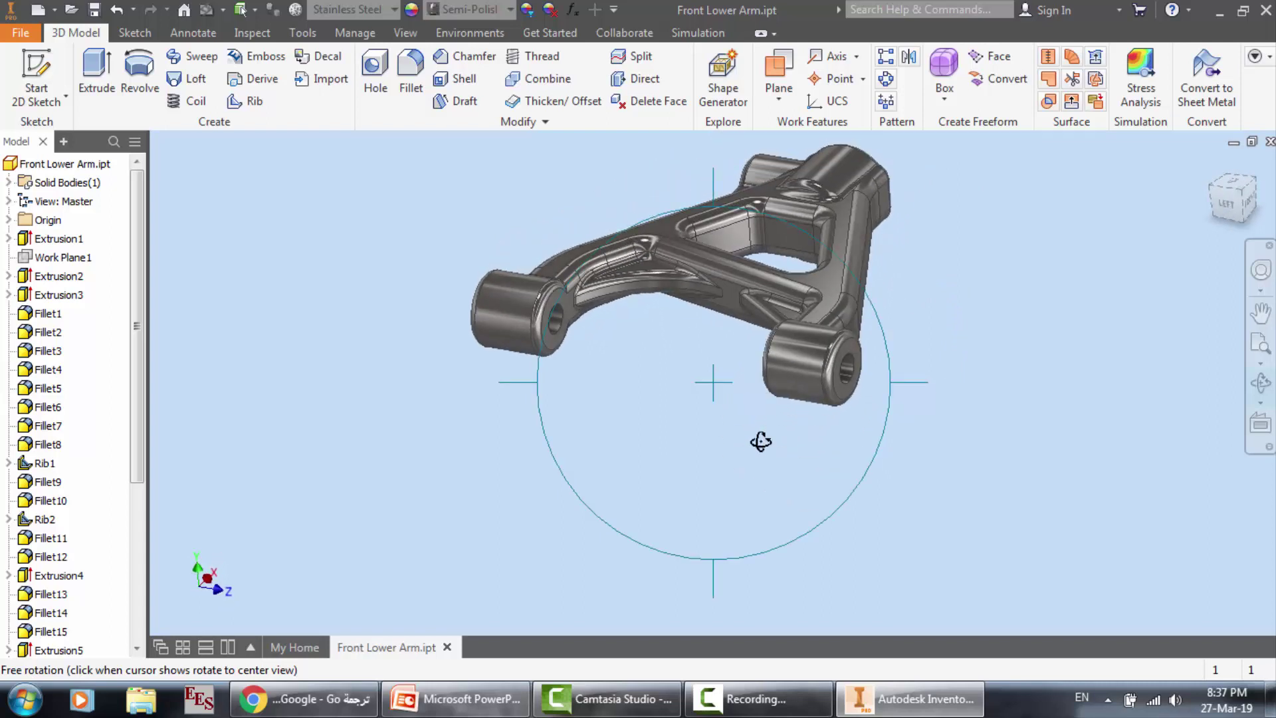
pyautogui.scroll(3, 761, 442)
pyautogui.scroll(-4, 658, 372)
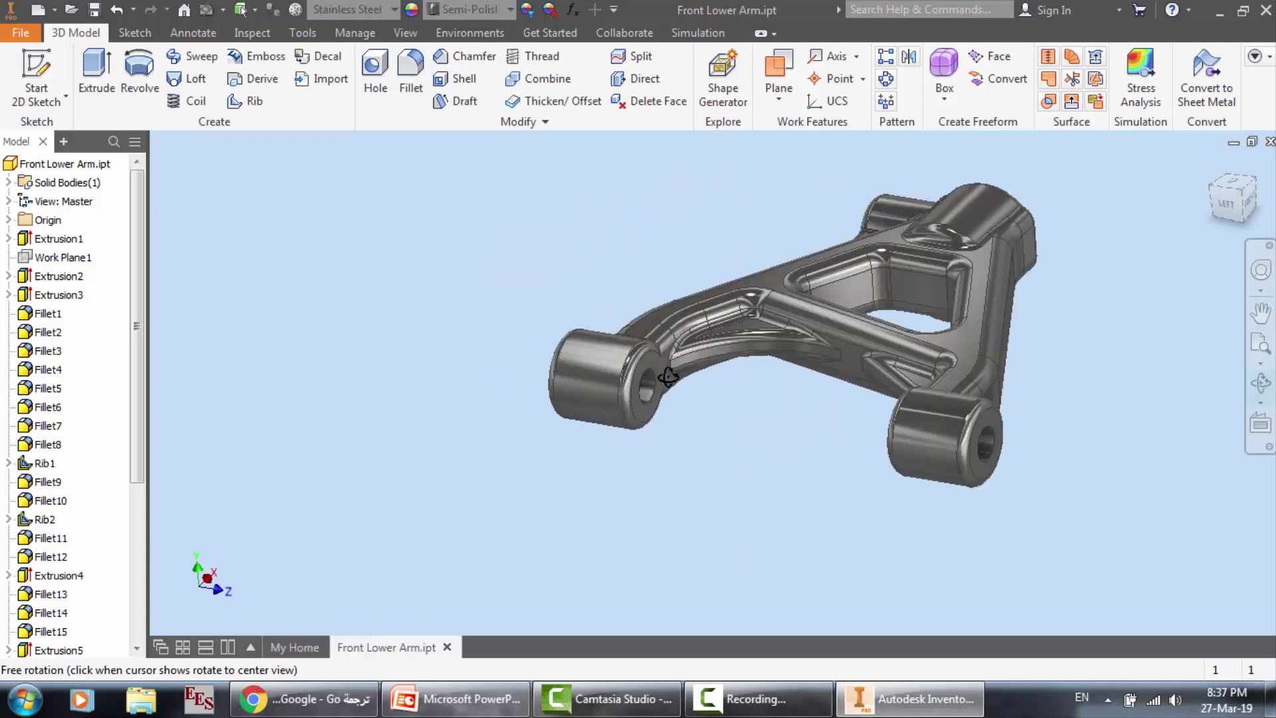
pyautogui.scroll(-3, 629, 355)
# Finish Free Orbit and zoom out to see the whole arm
pyautogui.rightClick(630, 356)
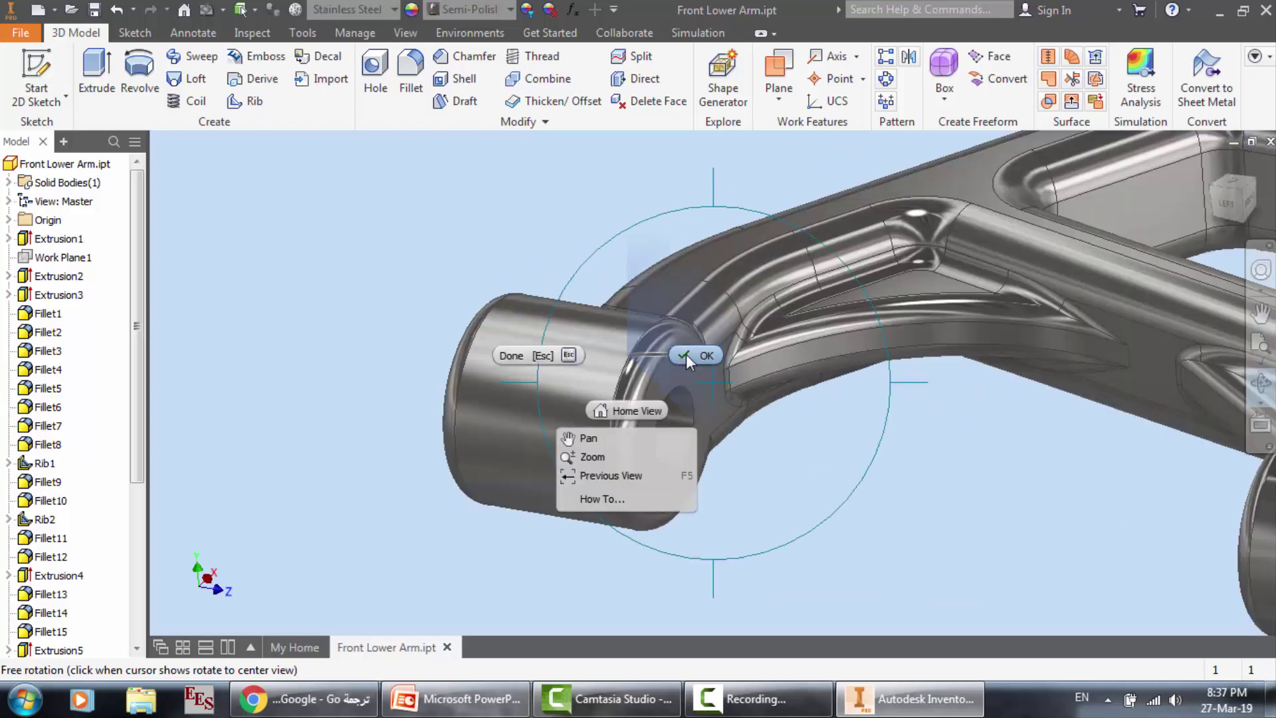
pyautogui.click(686, 354)
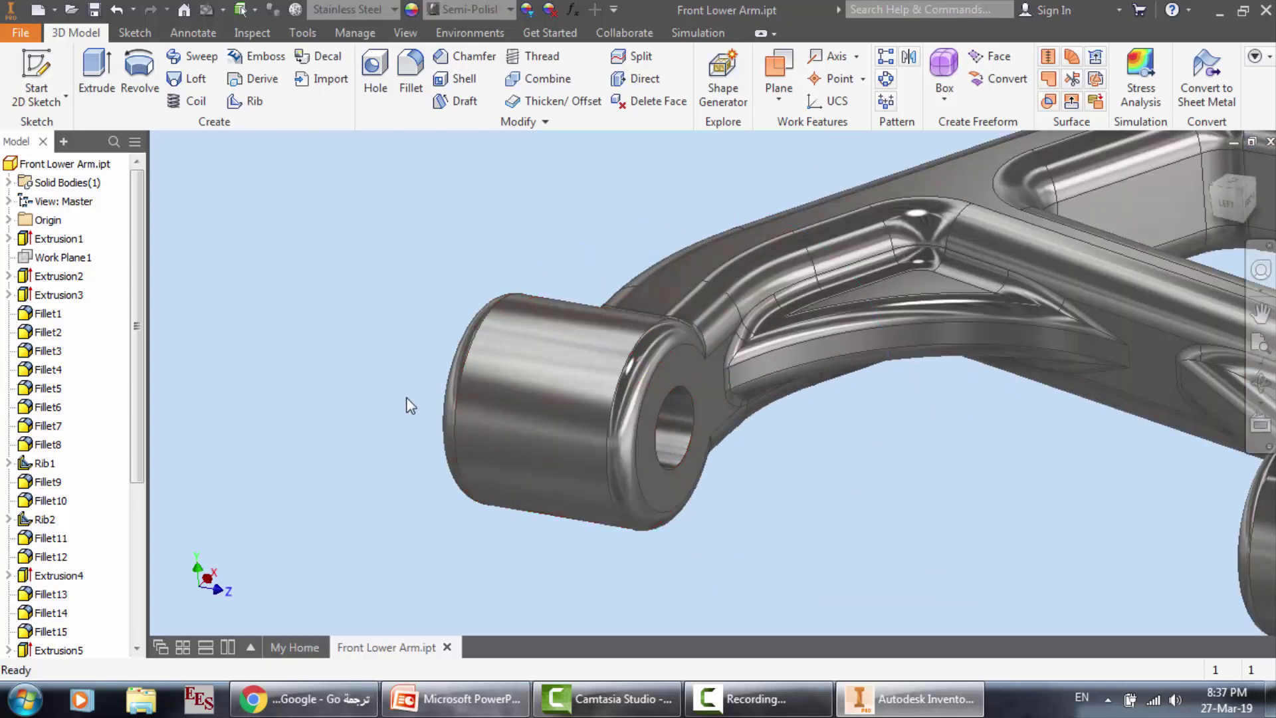
pyautogui.scroll(4, 411, 397)
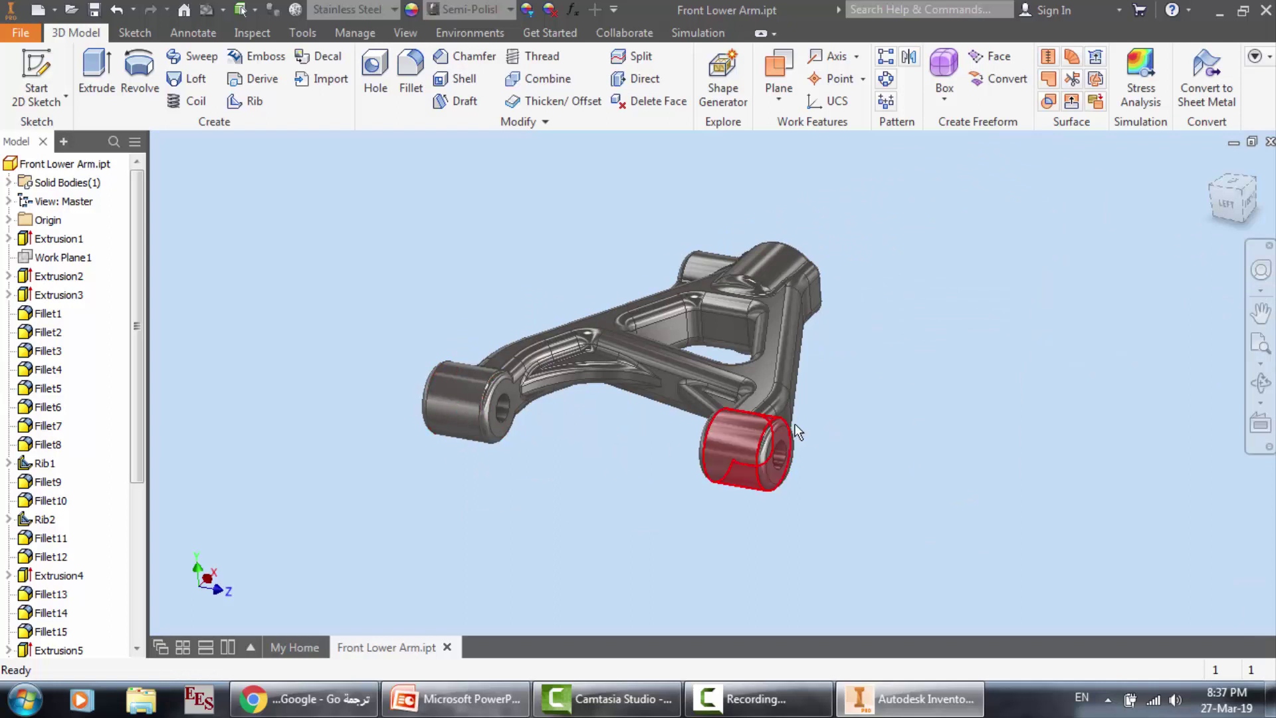
# Orbit the arm to show its other side, then bring up the Electric Car Design slides
pyautogui.click(1261, 384)
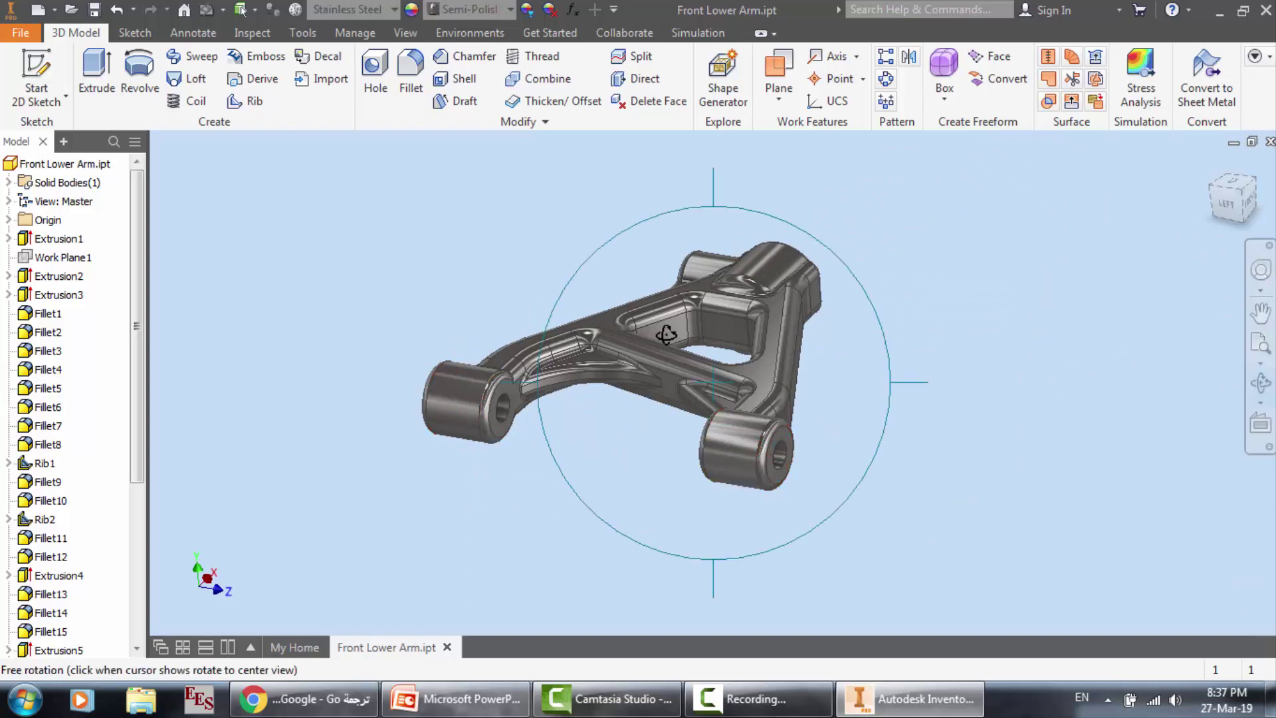
pyautogui.moveTo(667, 335); pyautogui.dragTo(1026, 302)
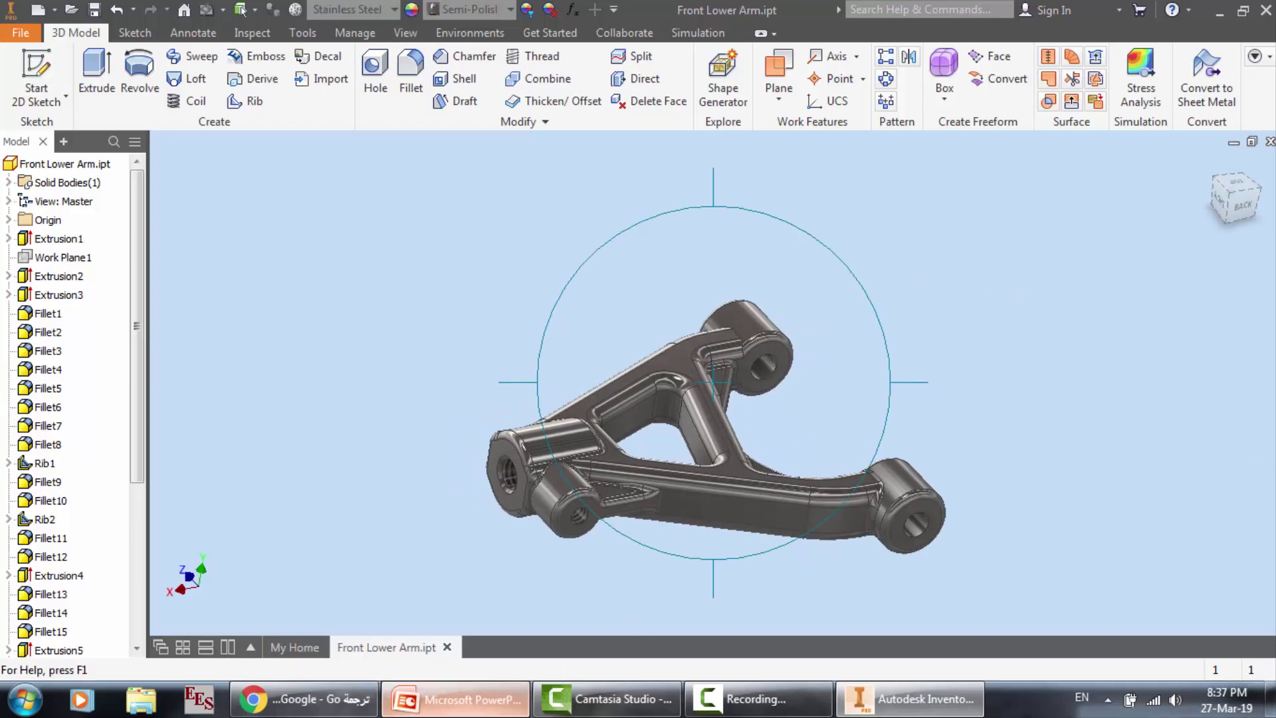
pyautogui.click(464, 709)
# Step back from slide 73 and page through the presentation in the main slide view
pyautogui.press('Up')
pyautogui.press('Up')
pyautogui.press('Up')
pyautogui.press('Up')
pyautogui.press('Up')
pyautogui.press('Up')
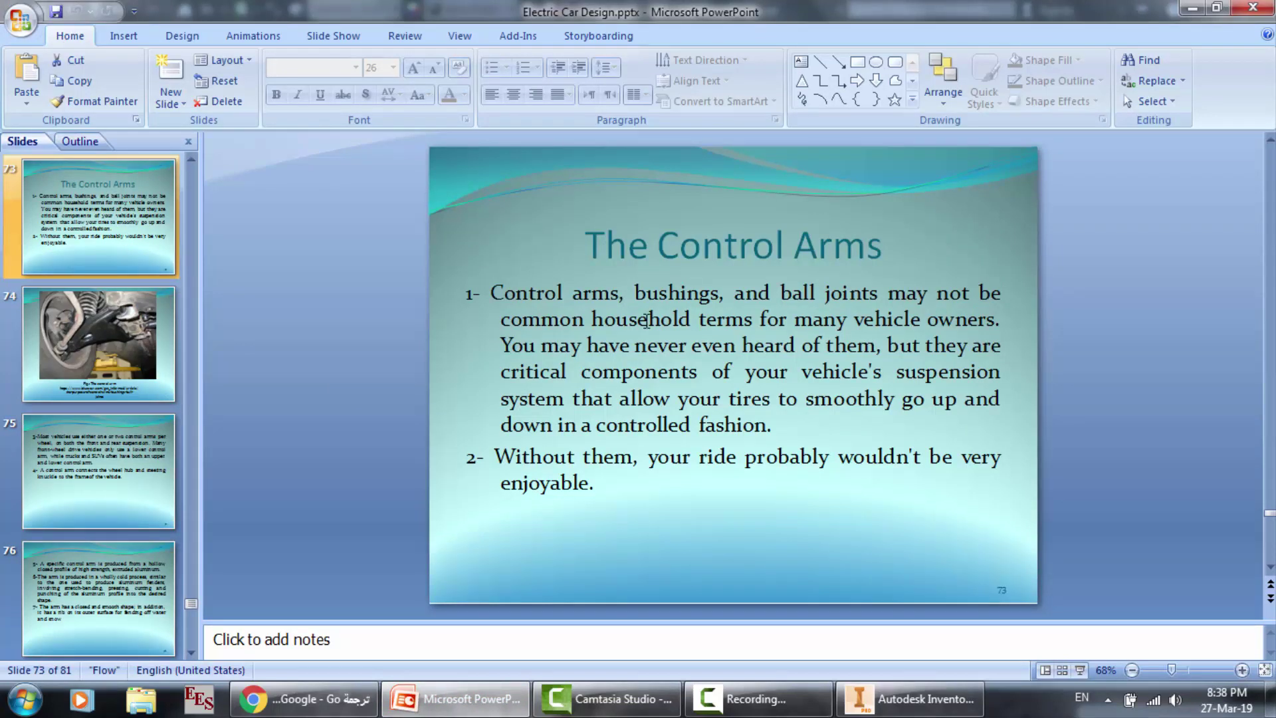
pyautogui.click(1083, 442)
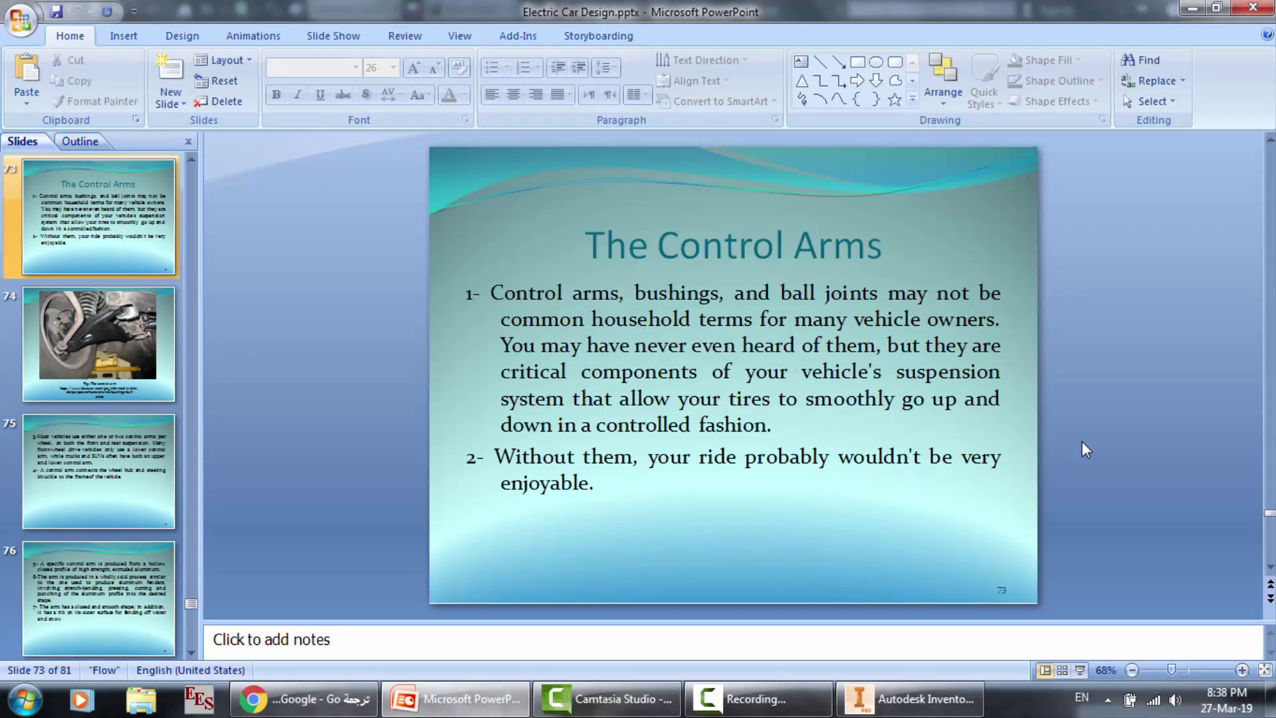
pyautogui.scroll(-1, 1083, 442)
pyautogui.scroll(-1, 1082, 441)
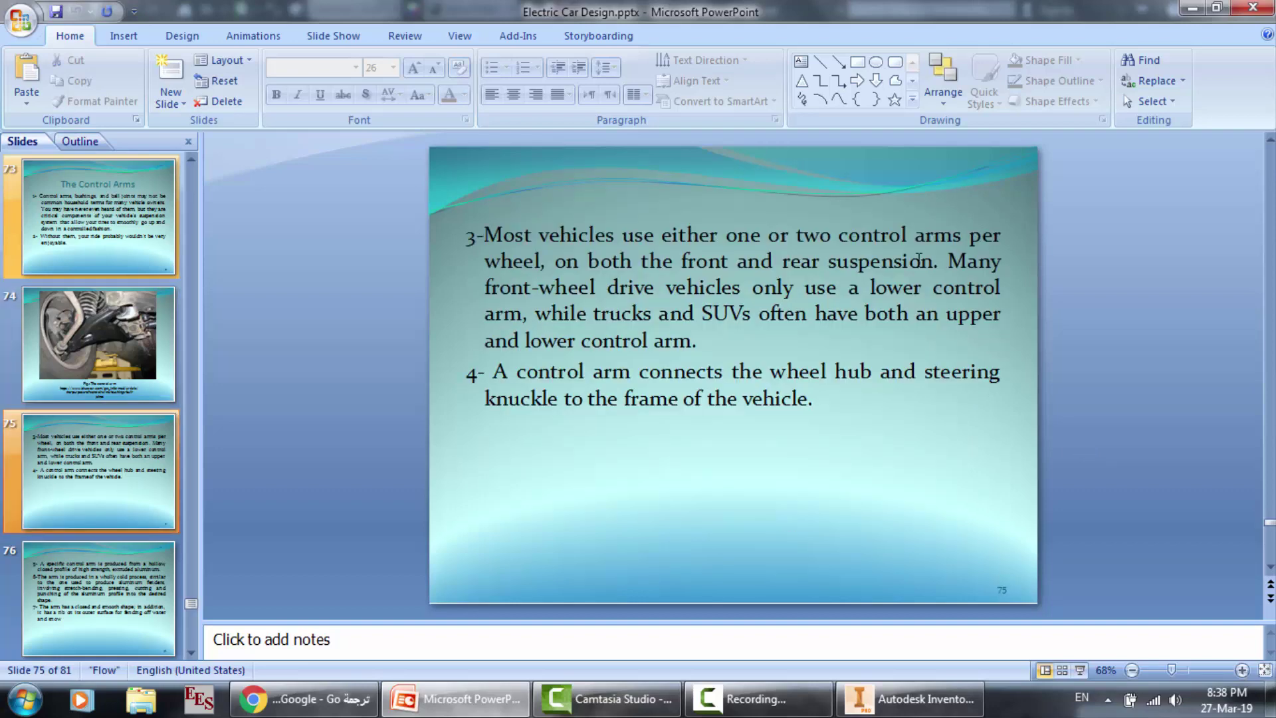
pyautogui.scroll(-1, 759, 347)
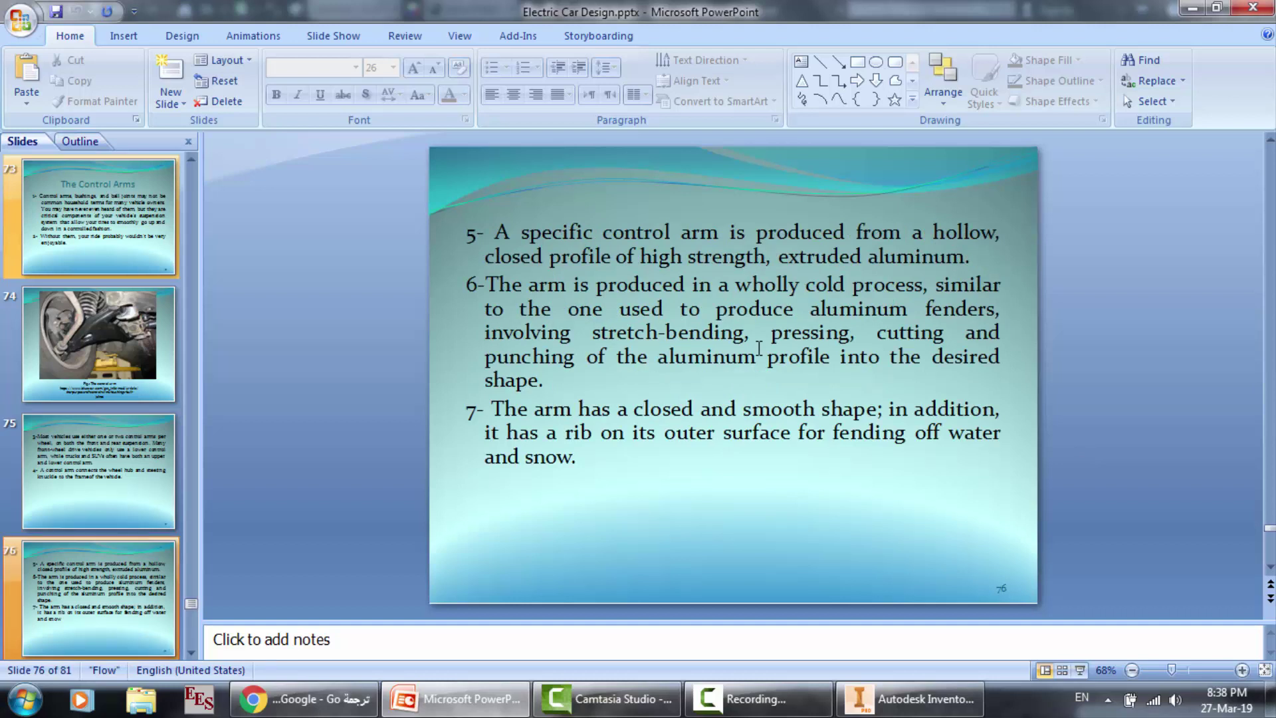
pyautogui.click(192, 237)
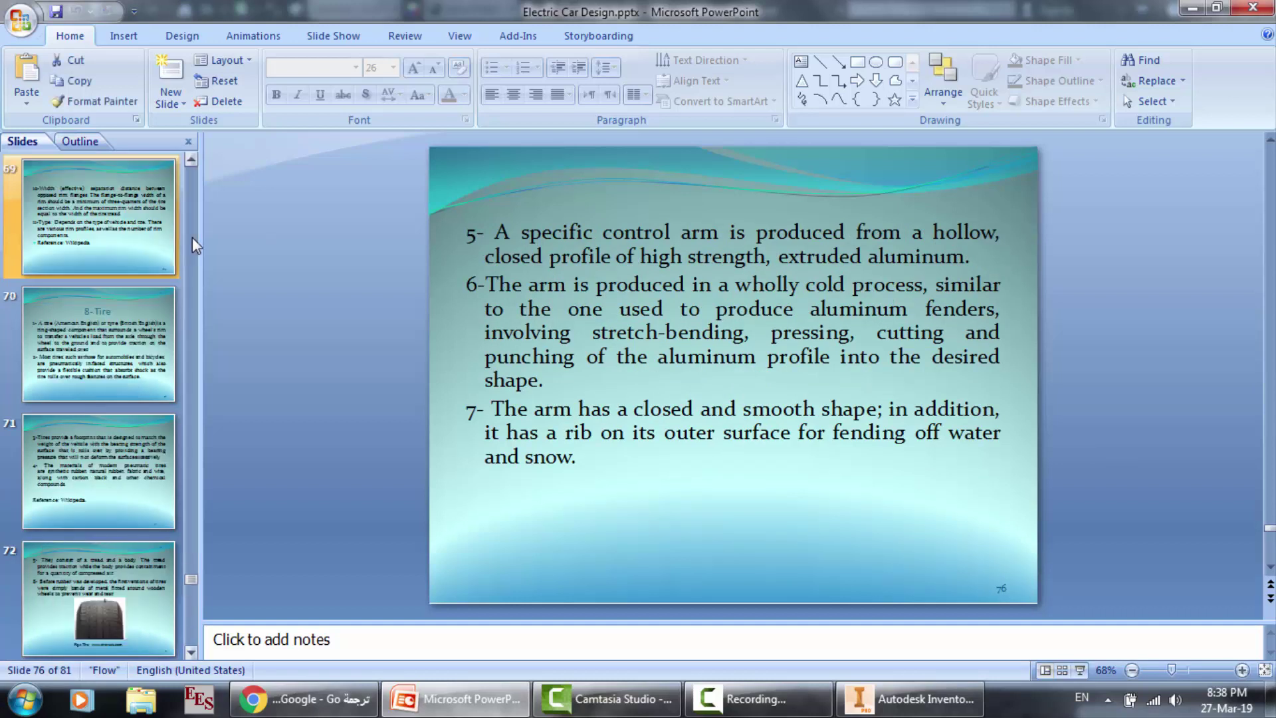
# Scroll the thumbnails up to slide 41, then step back to slide 39, '1- Control Arms'
pyautogui.scroll(3, 184, 247)
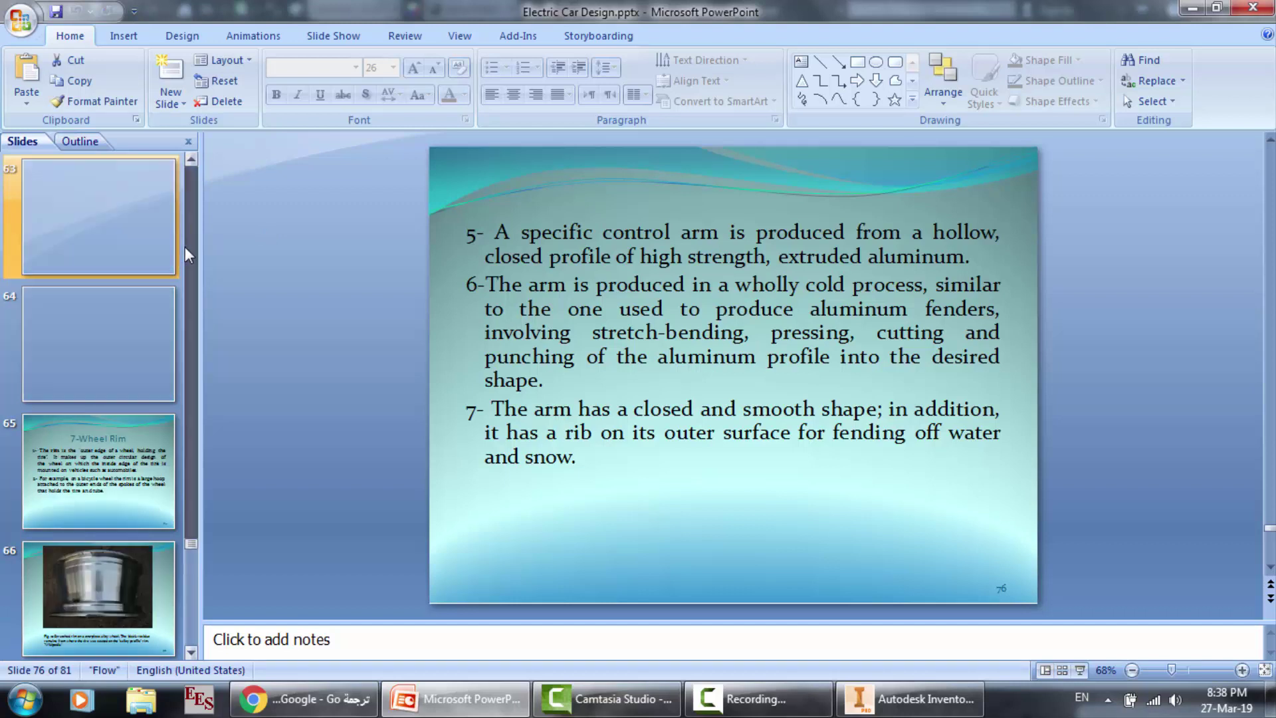
pyautogui.scroll(2, 184, 246)
pyautogui.scroll(2, 185, 247)
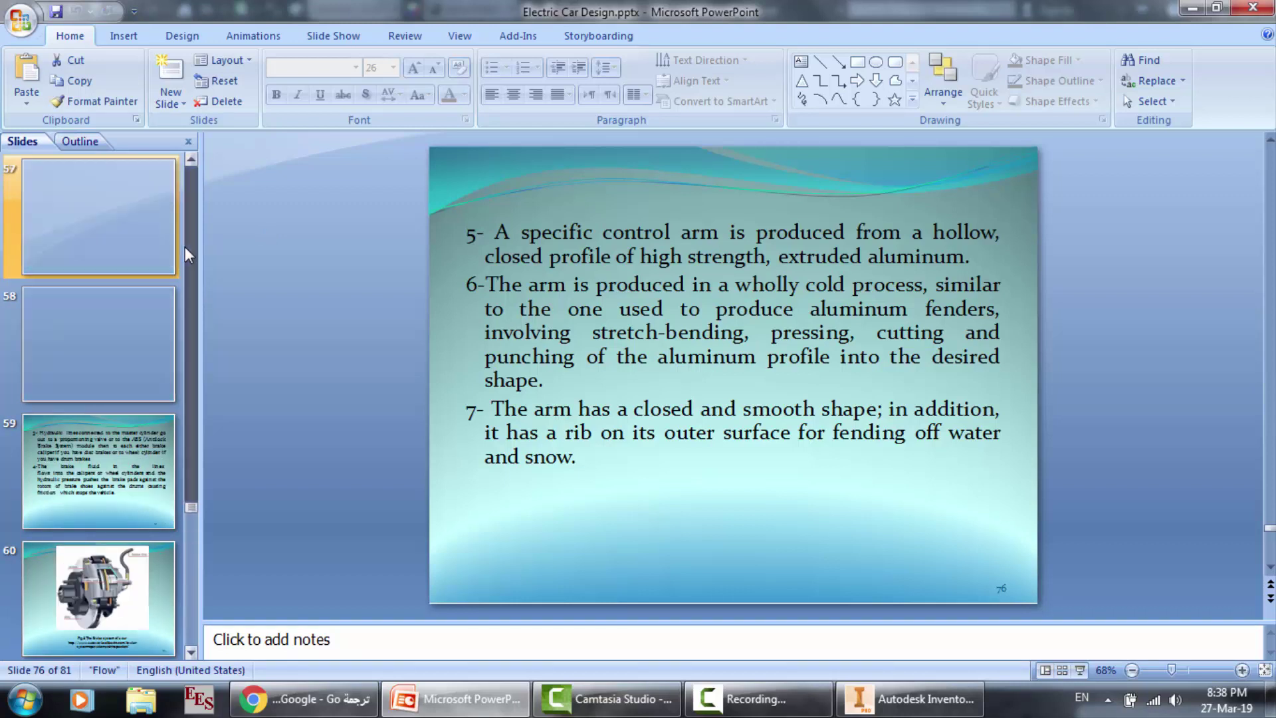
pyautogui.scroll(2, 184, 246)
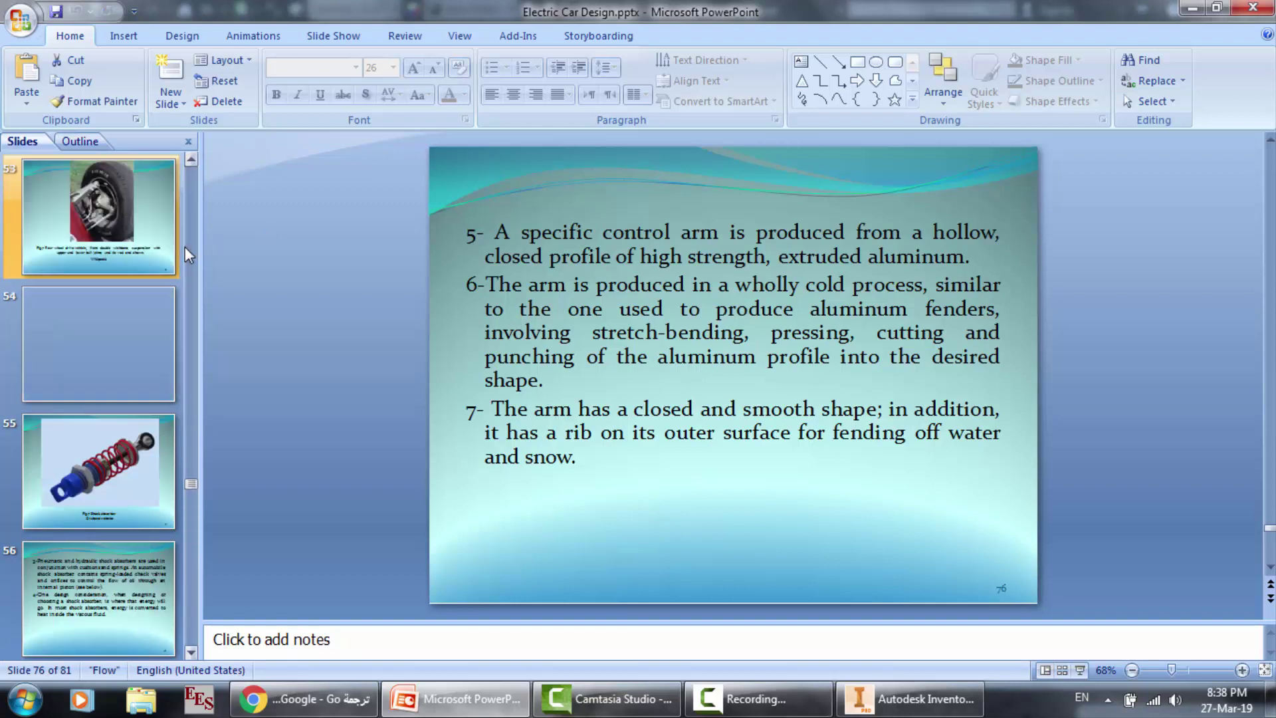
pyautogui.scroll(3, 190, 249)
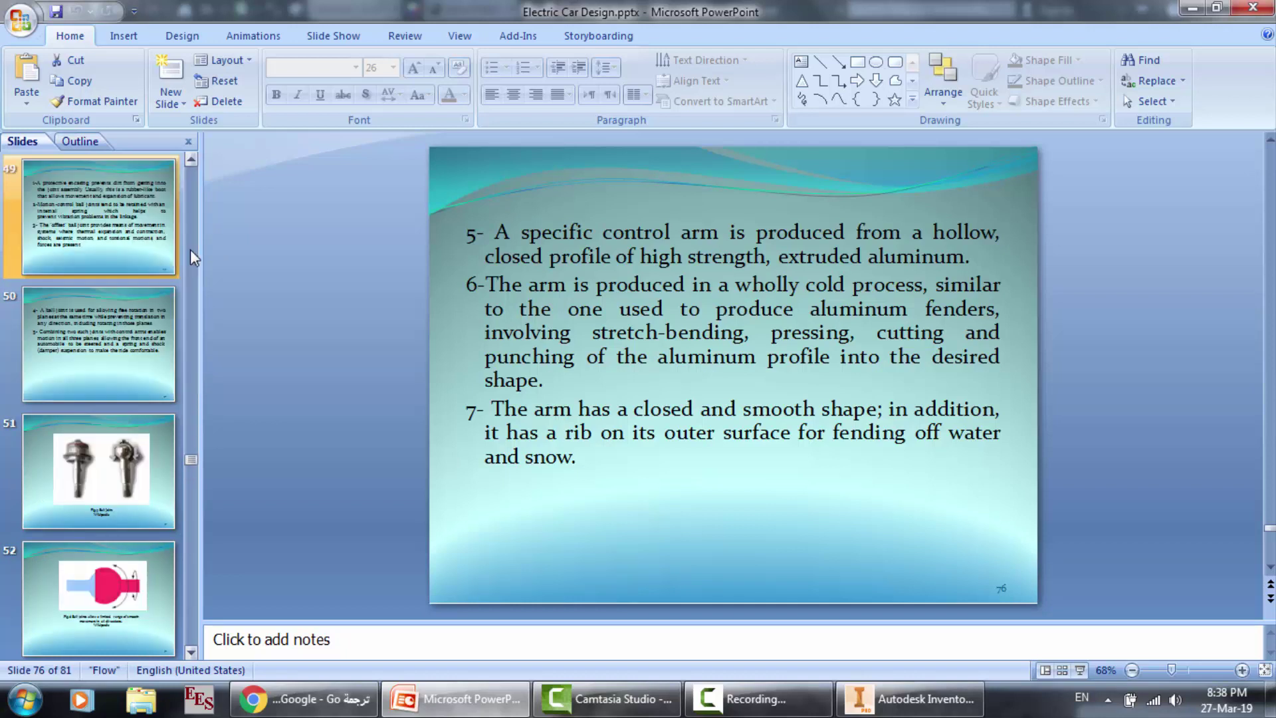
pyautogui.scroll(2, 190, 250)
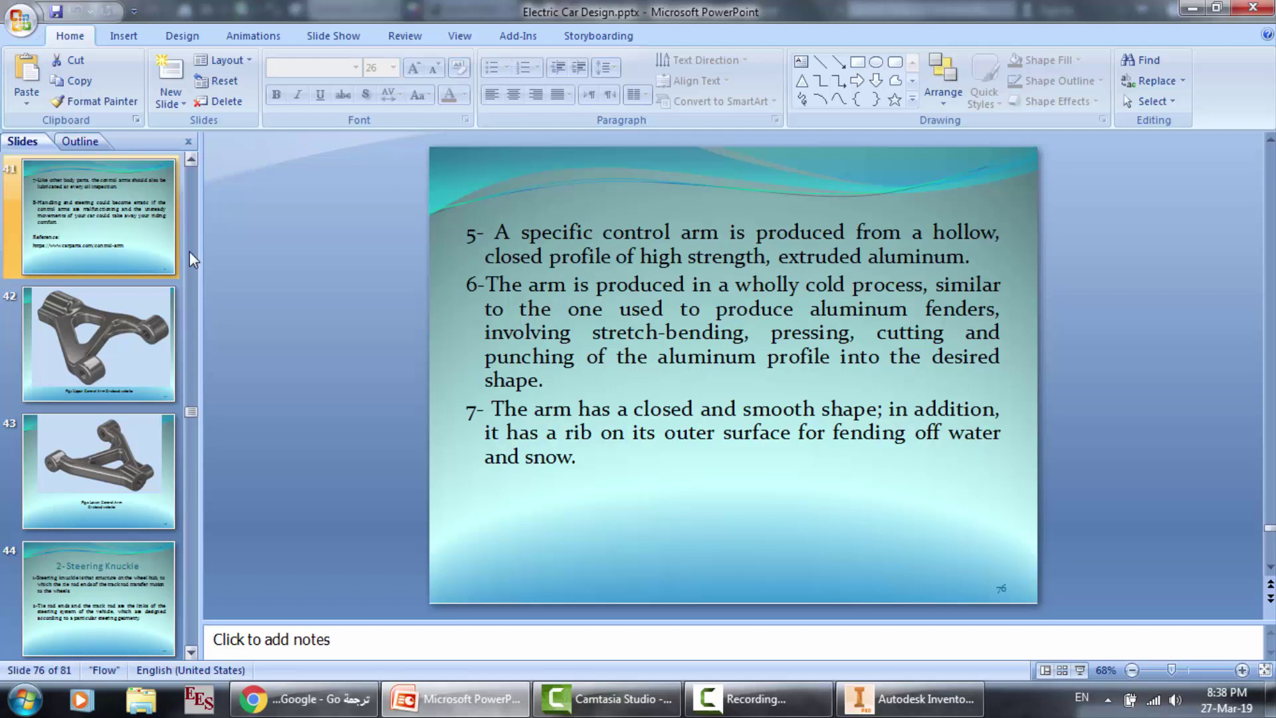
pyautogui.click(138, 222)
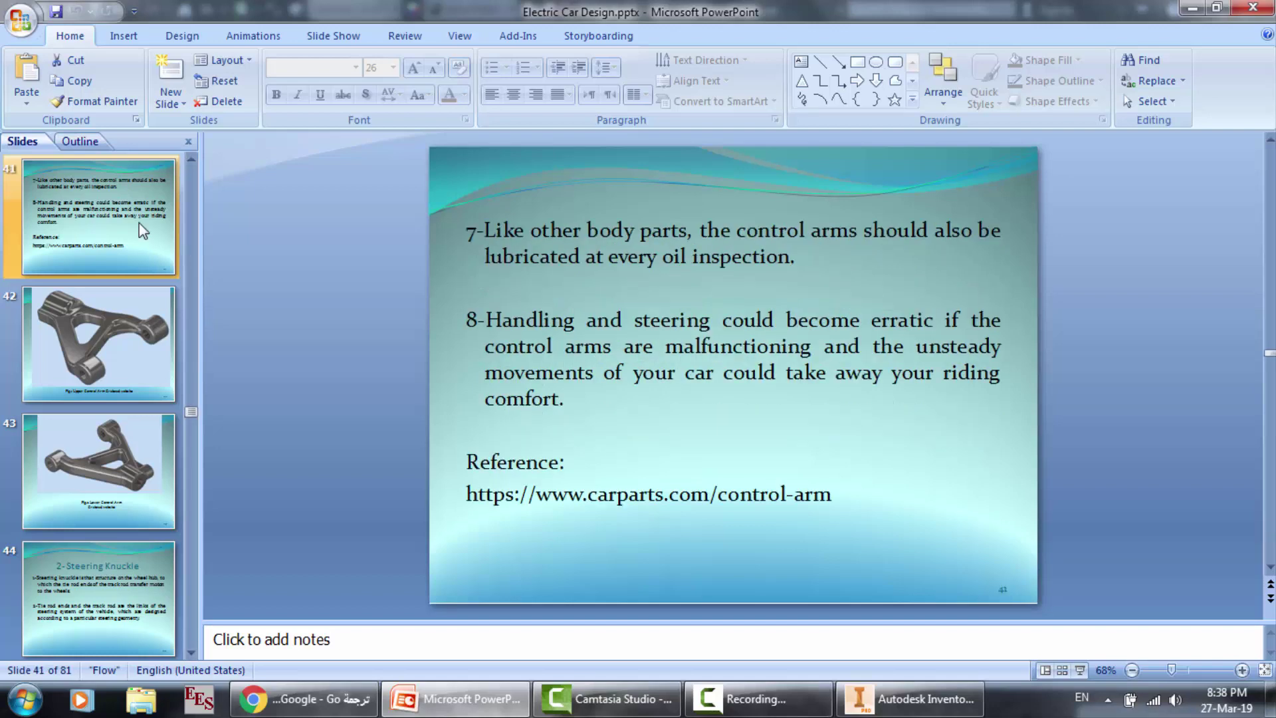
pyautogui.press('Up')
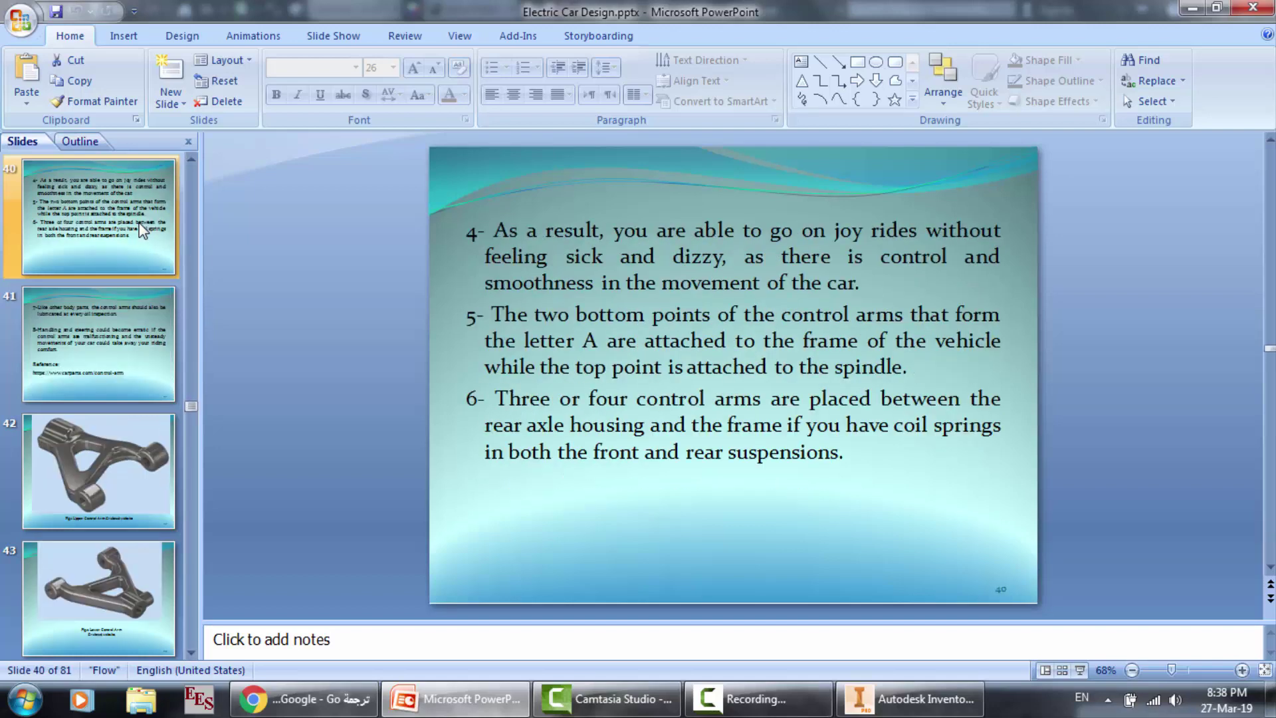
pyautogui.press('Up')
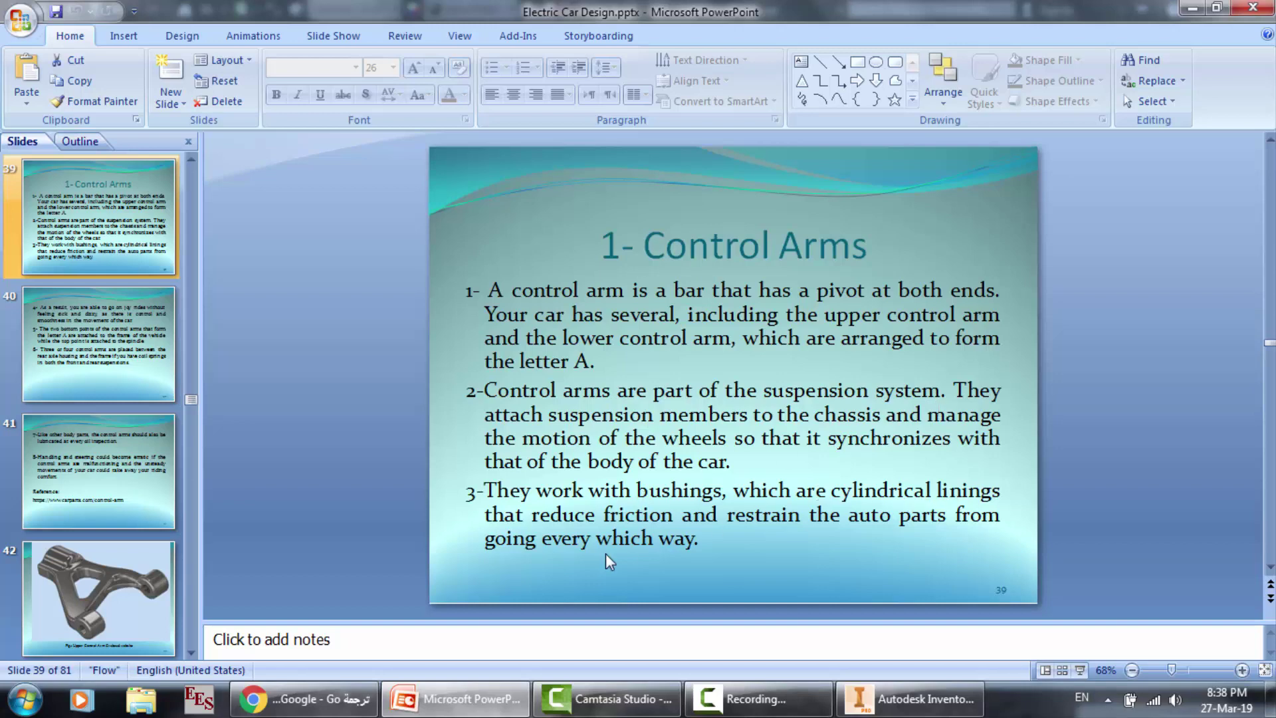
# Scroll to slide 40 on A-shaped control arms, then return to the Front Lower Arm model
pyautogui.scroll(-1, 1065, 498)
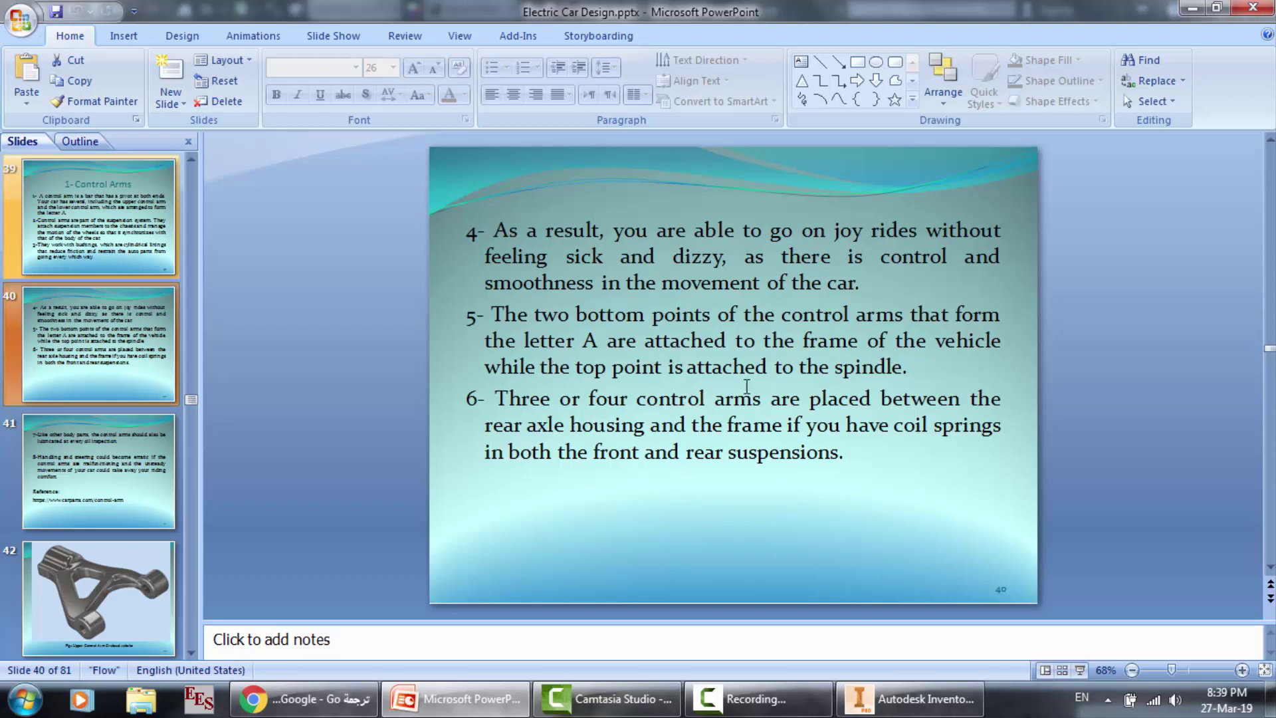
pyautogui.click(899, 692)
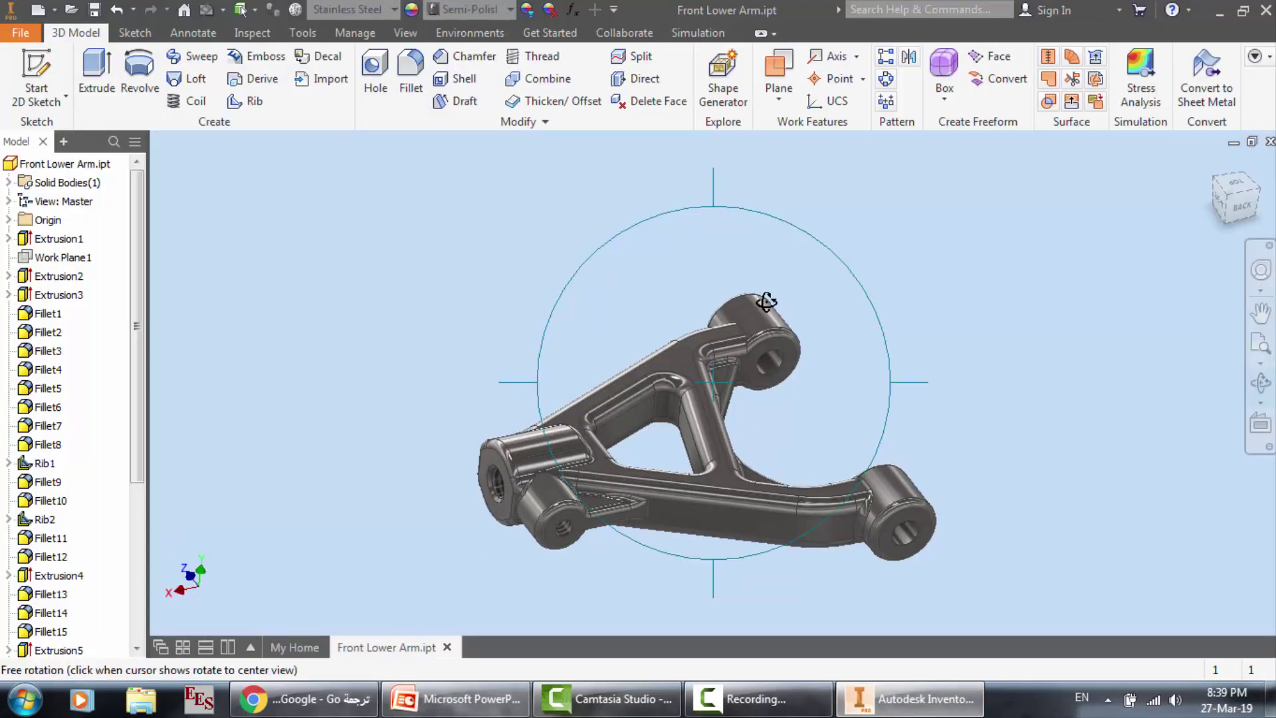
# Exit Free Orbit, briefly select a strut edge, review slide 40, then return to the arm model
pyautogui.rightClick(767, 343)
pyautogui.click(828, 344)
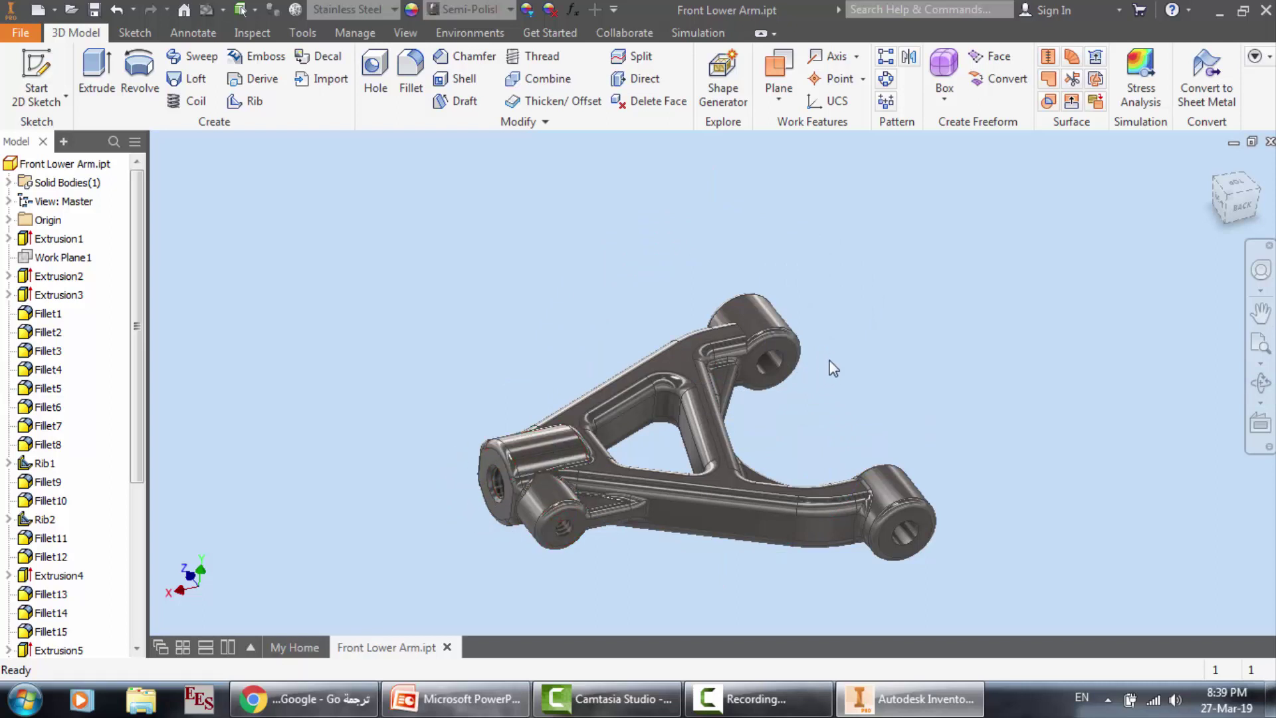
pyautogui.click(718, 433)
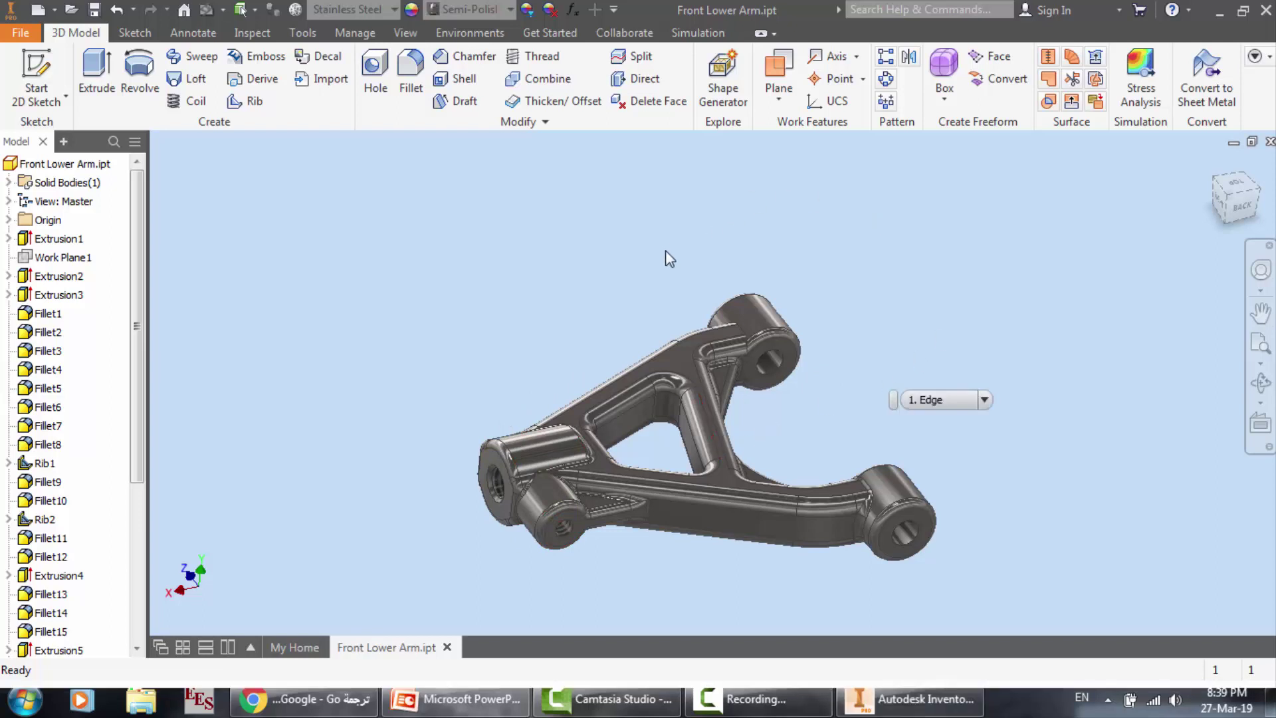
pyautogui.click(621, 299)
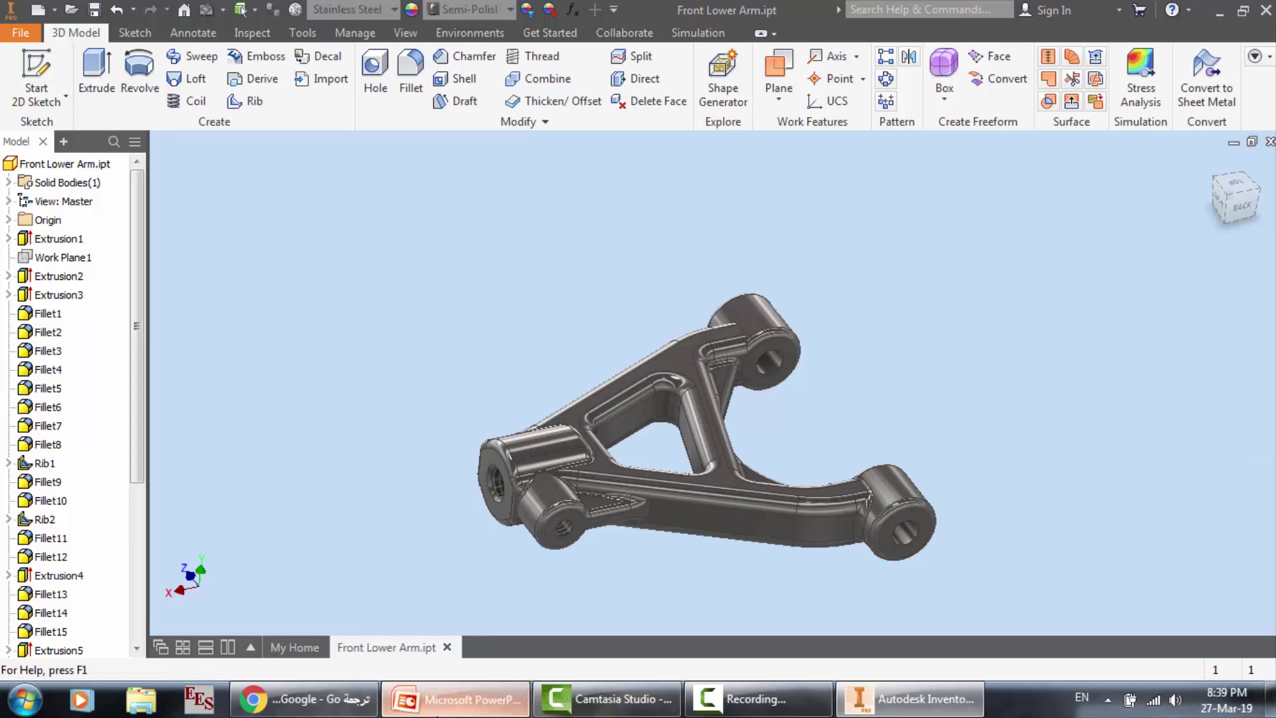
pyautogui.click(459, 699)
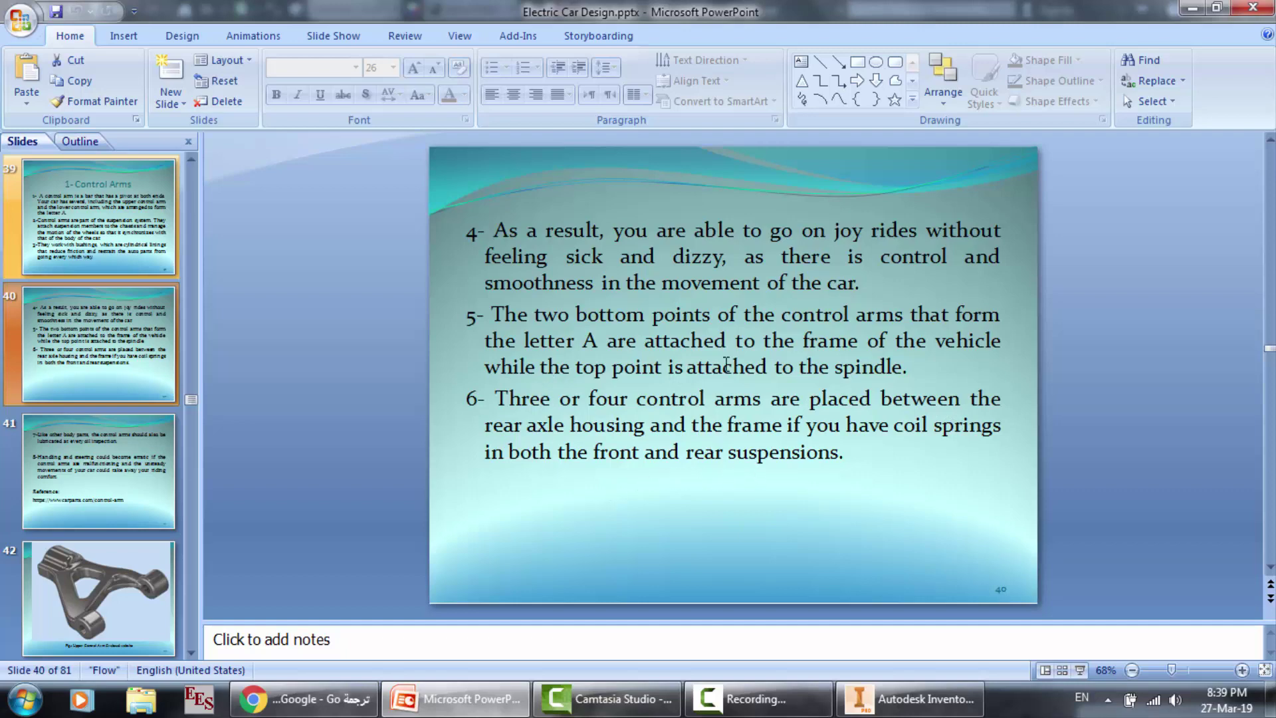
pyautogui.click(878, 699)
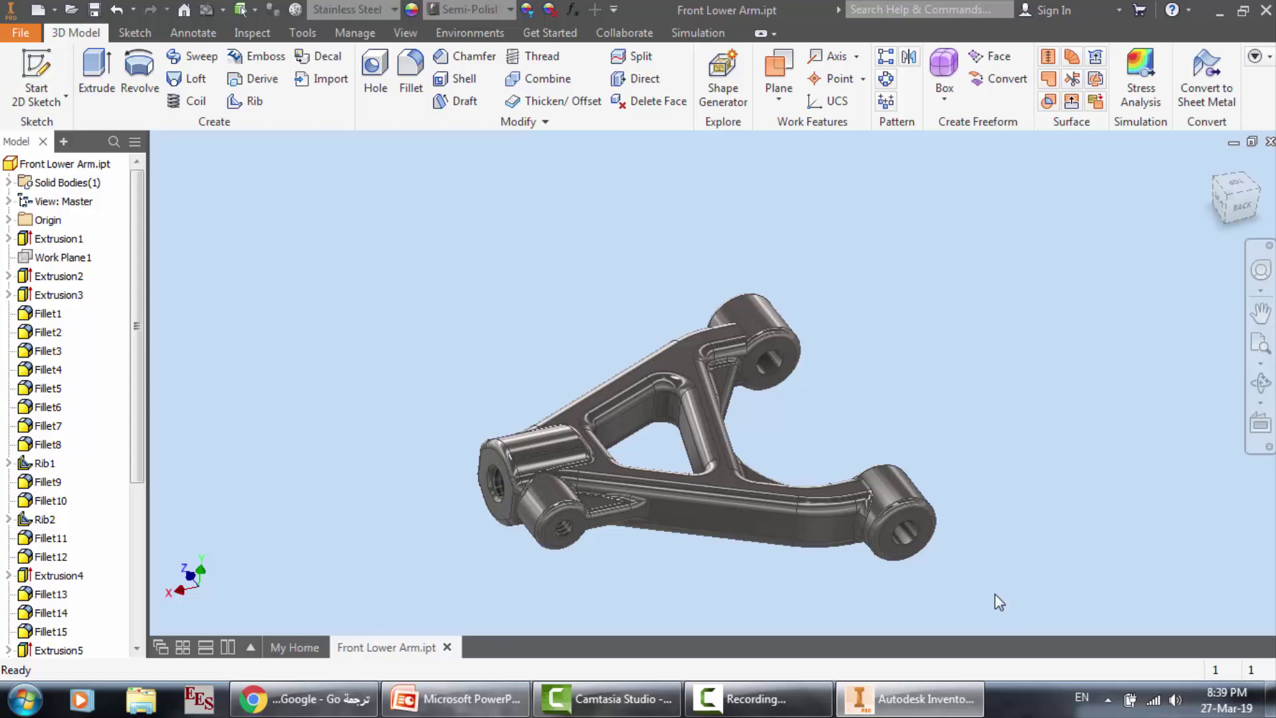
pyautogui.scroll(3, 995, 594)
pyautogui.scroll(4, 825, 430)
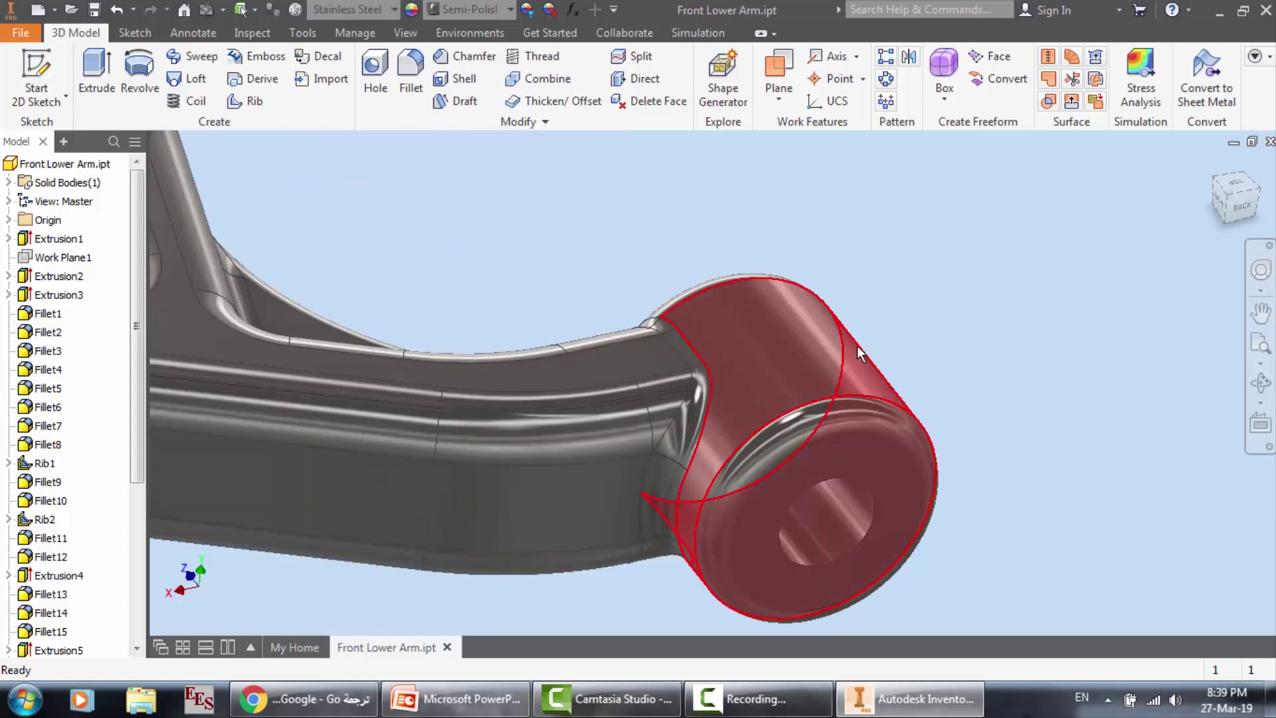
pyautogui.scroll(-6, 858, 352)
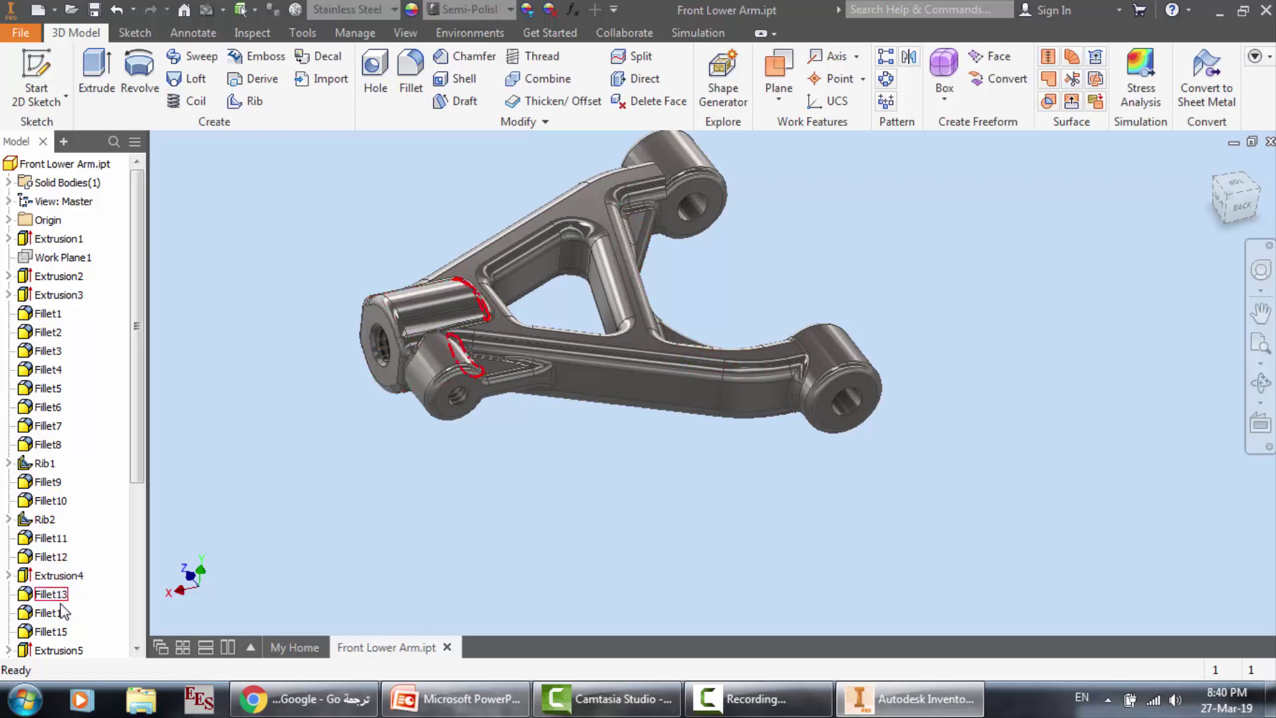
pyautogui.moveTo(144, 451); pyautogui.dragTo(149, 623)
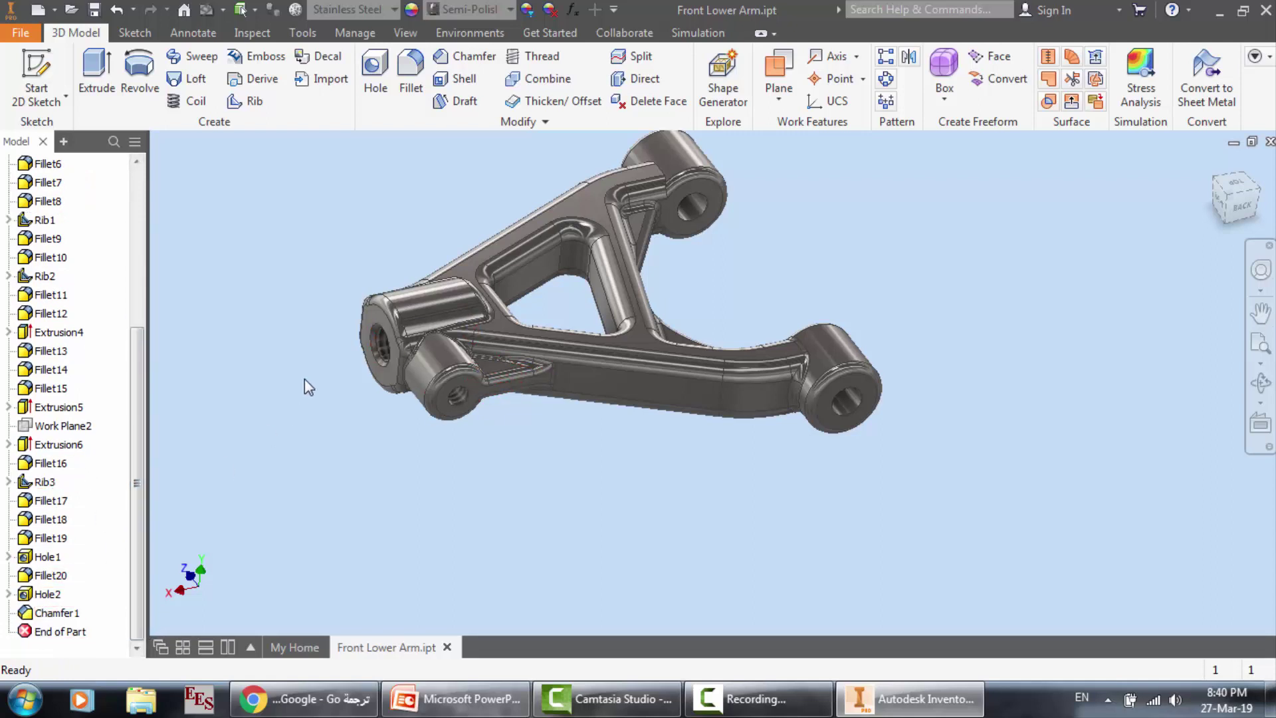
# Zoom, then free-orbit the arm edge-on and to a new tilted angle, finishing with Done
pyautogui.scroll(4, 305, 375)
pyautogui.scroll(5, 404, 286)
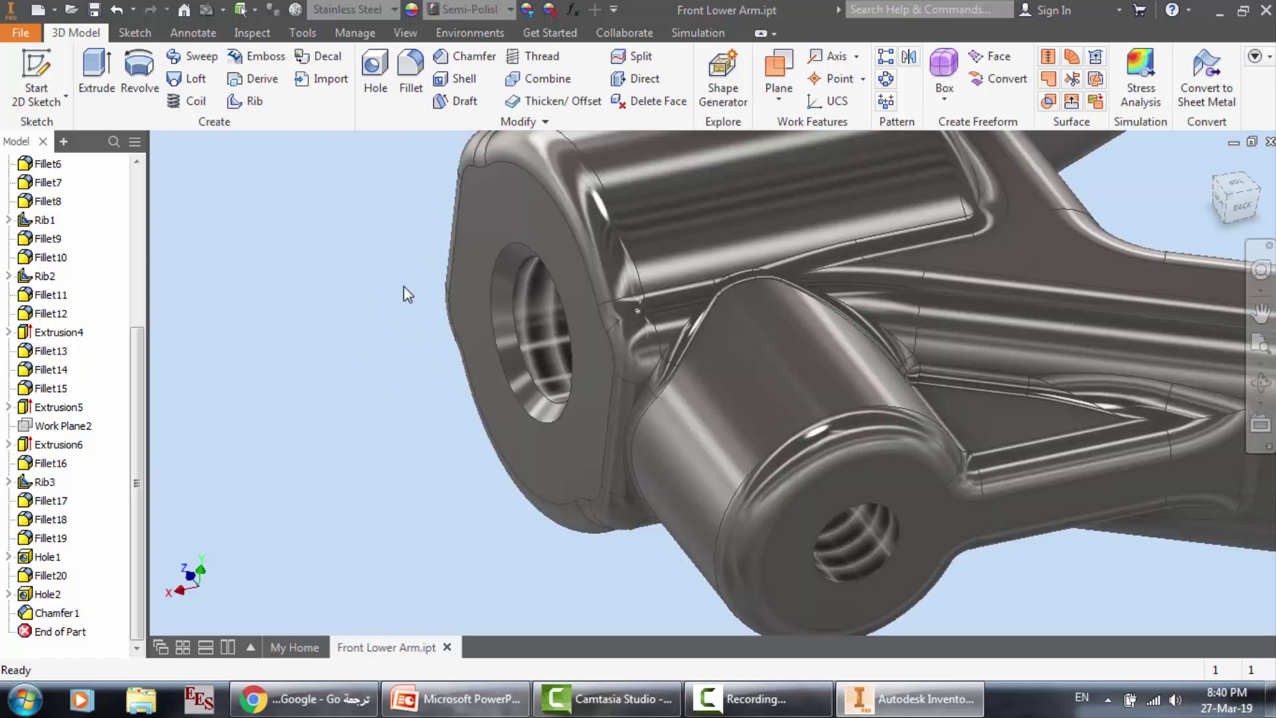
pyautogui.scroll(-6, 452, 302)
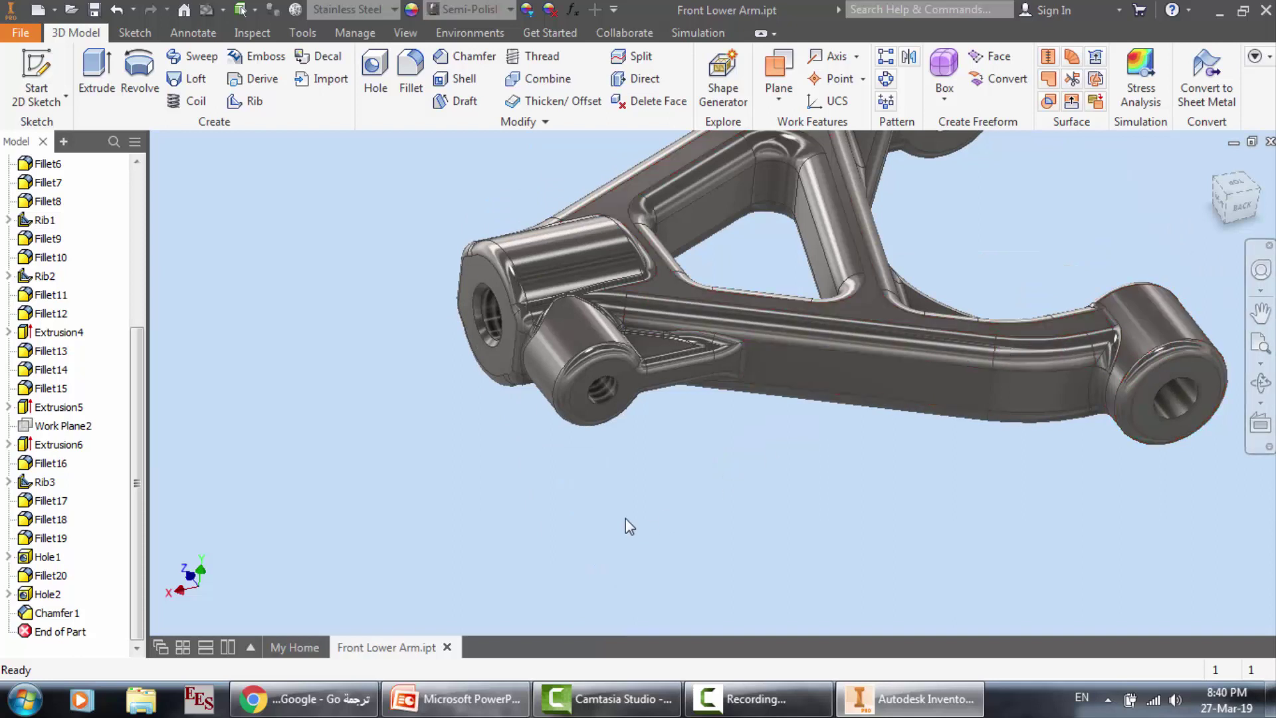
pyautogui.scroll(-3, 626, 520)
pyautogui.click(1261, 382)
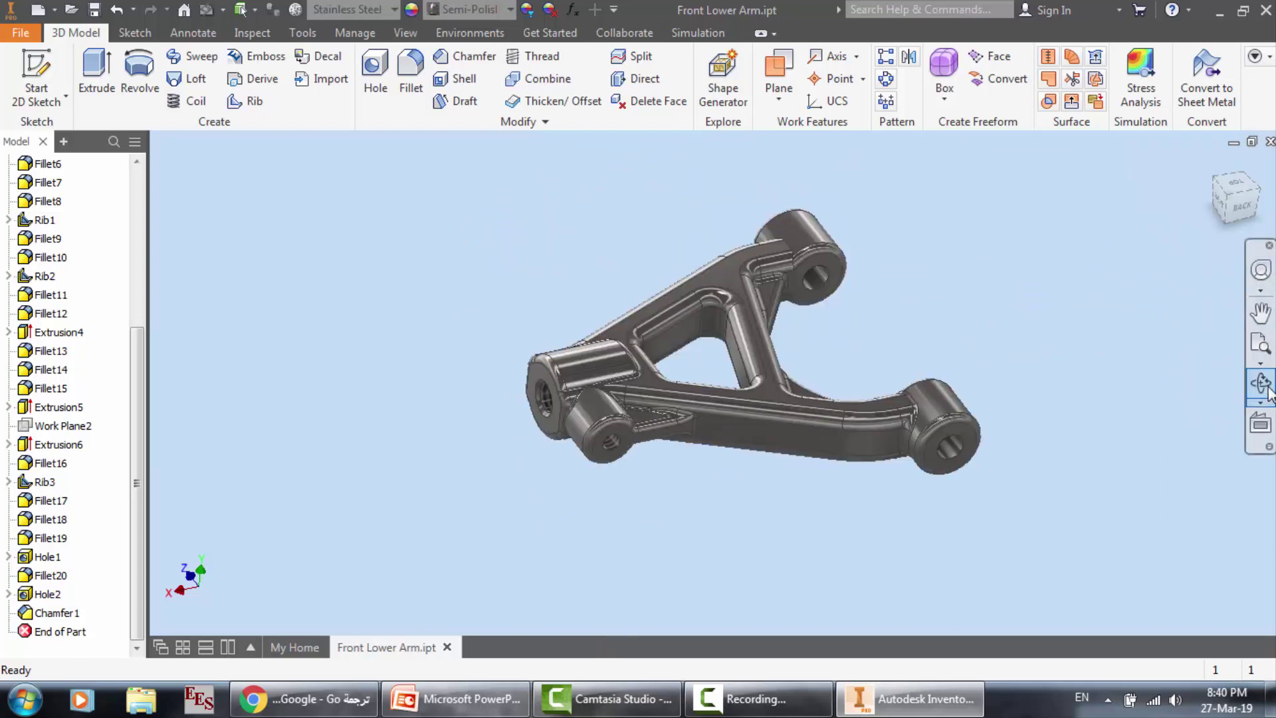
pyautogui.moveTo(705, 372); pyautogui.dragTo(754, 146)
pyautogui.moveTo(739, 287); pyautogui.dragTo(732, 355)
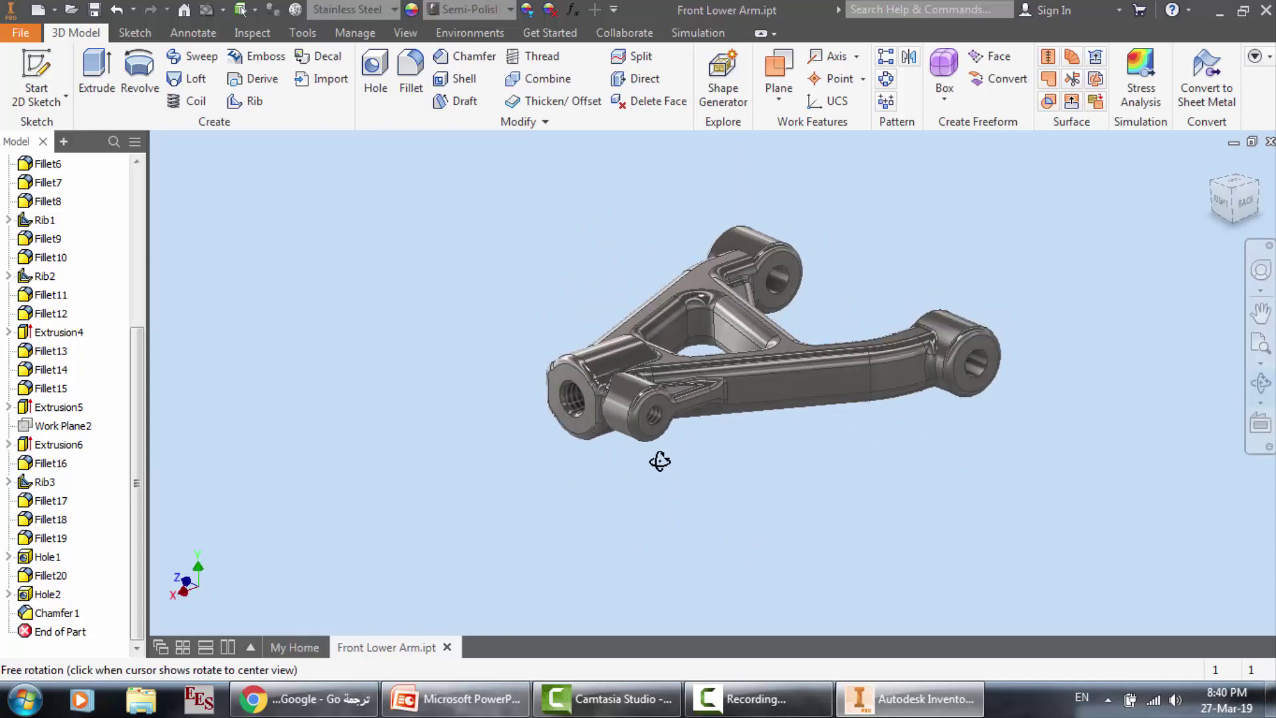
pyautogui.moveTo(660, 462); pyautogui.dragTo(660, 529)
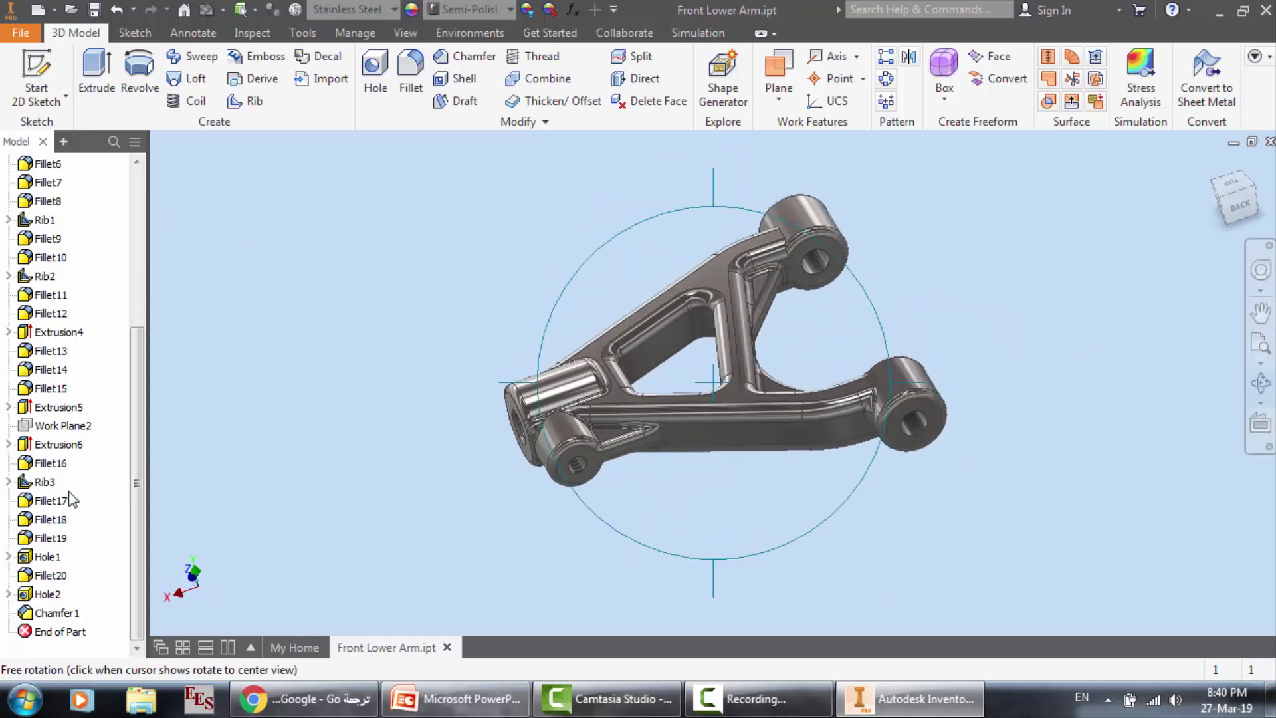
pyautogui.rightClick(645, 349)
pyautogui.click(555, 348)
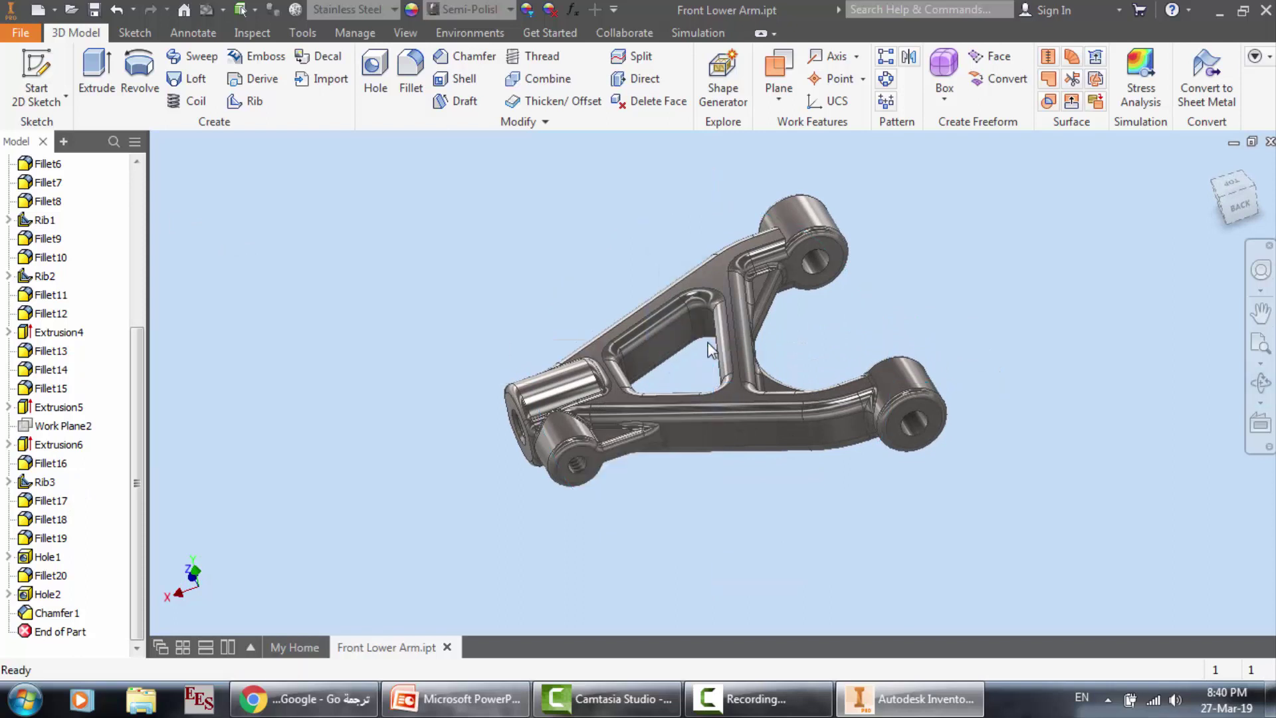
# Create Drawing1 from the Standard.dwg template on an empty ANSI - Large sheet
pyautogui.click(26, 34)
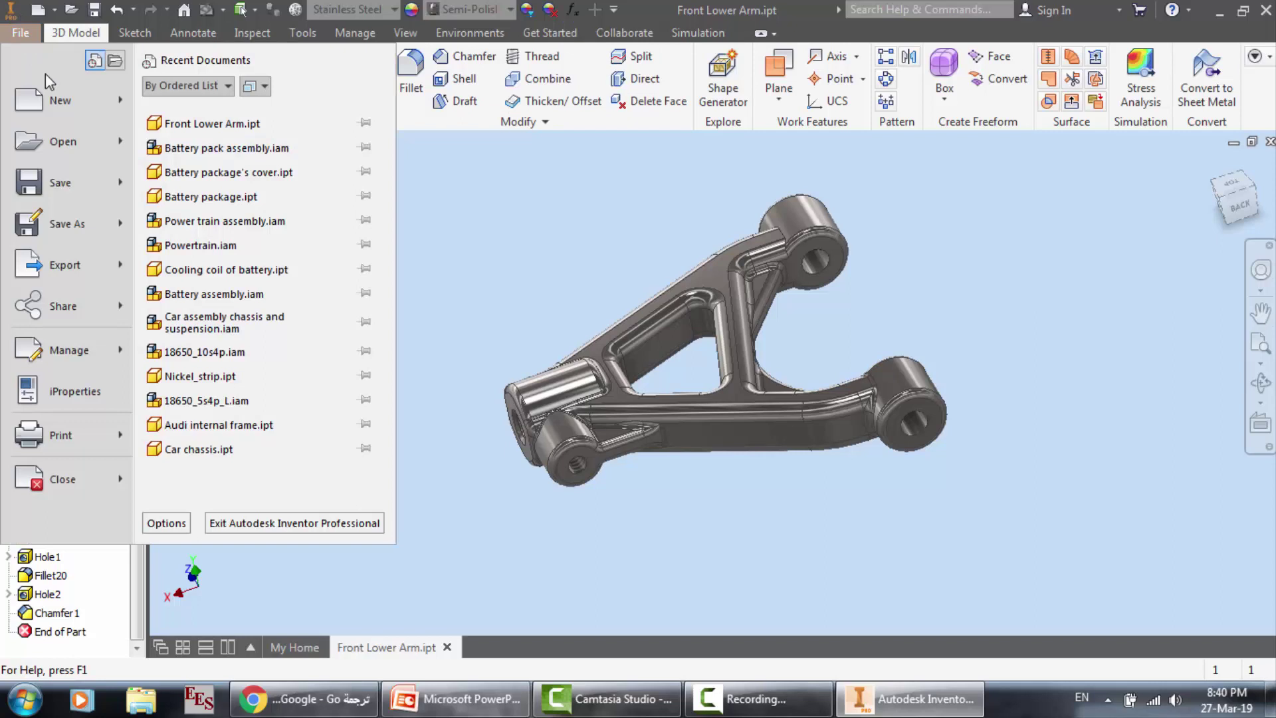
pyautogui.moveTo(64, 122)
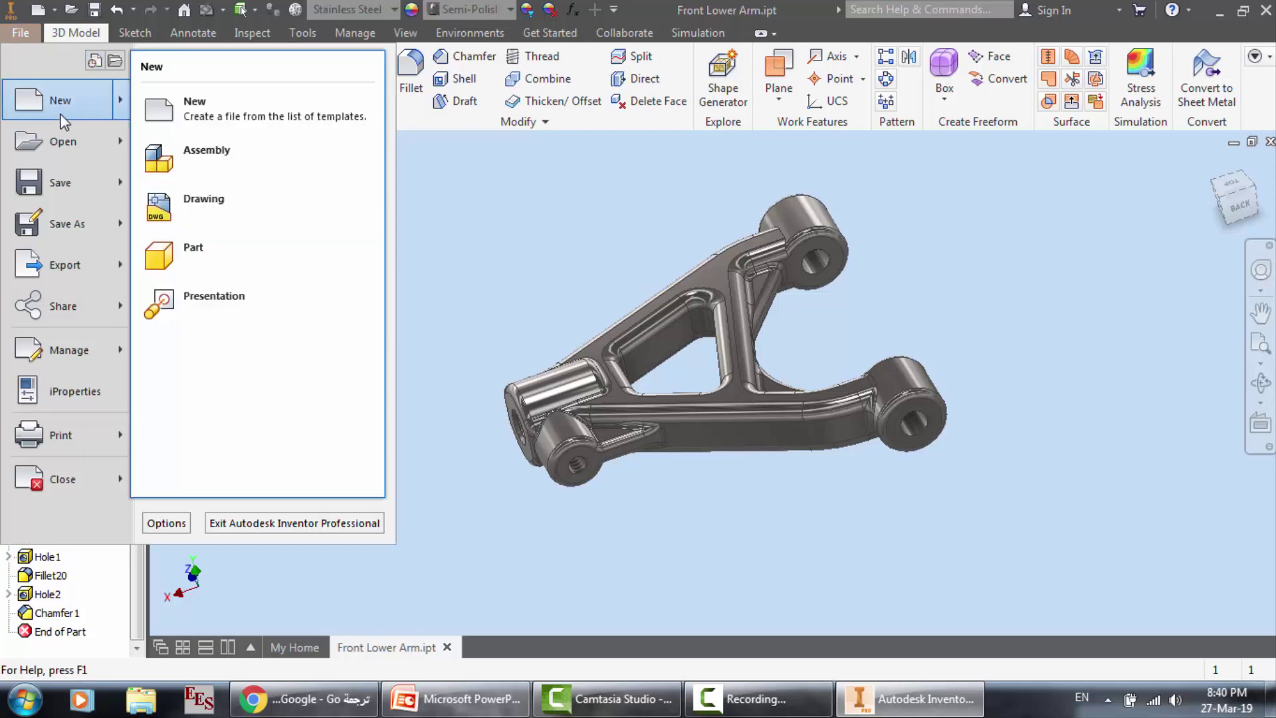
pyautogui.click(221, 207)
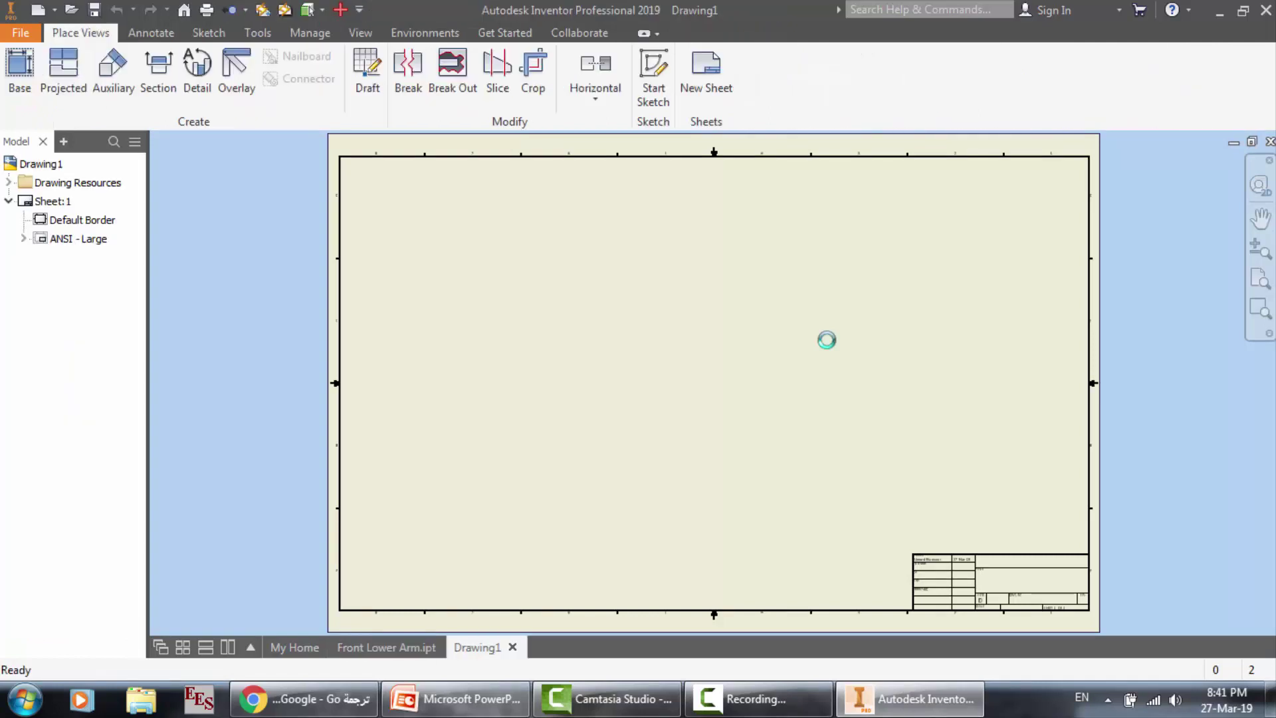
# Start a Base view previewing the Front Lower Arm as VIEW1 at 5:1 scale
pyautogui.click(20, 73)
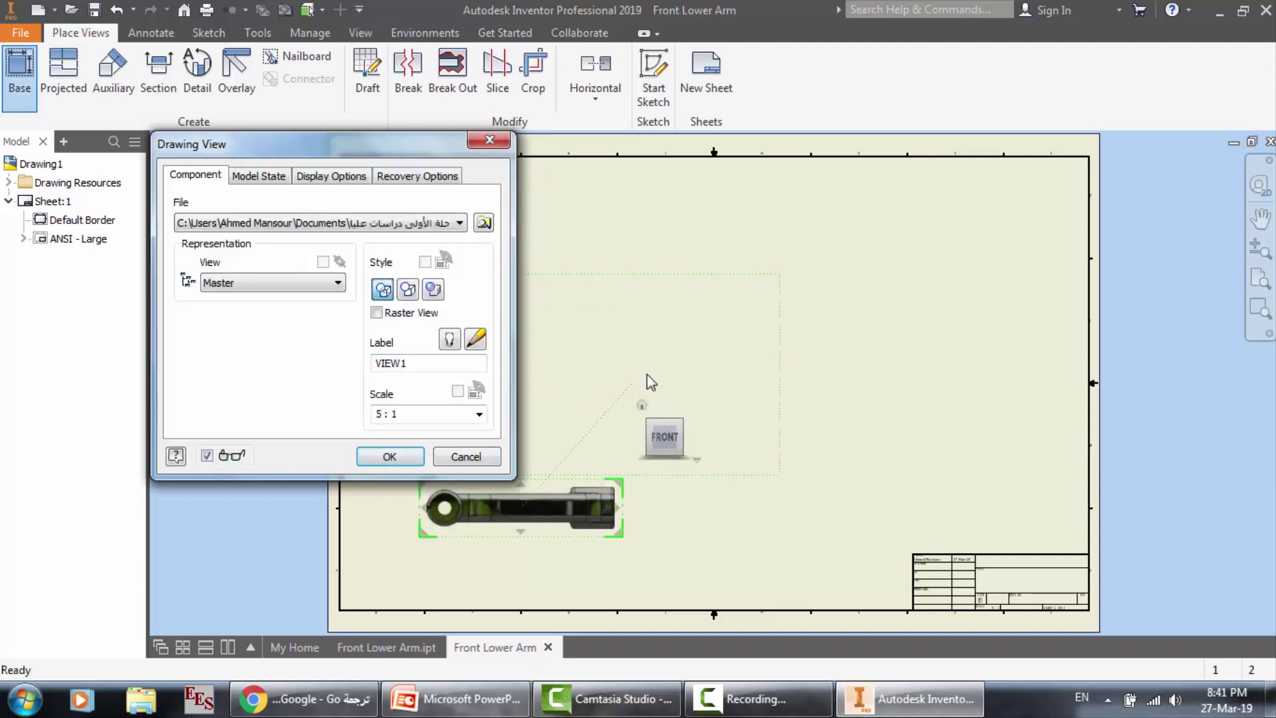
# Place isometric and side projected views, switch the base view to Top orientation, and confirm
pyautogui.click(691, 286)
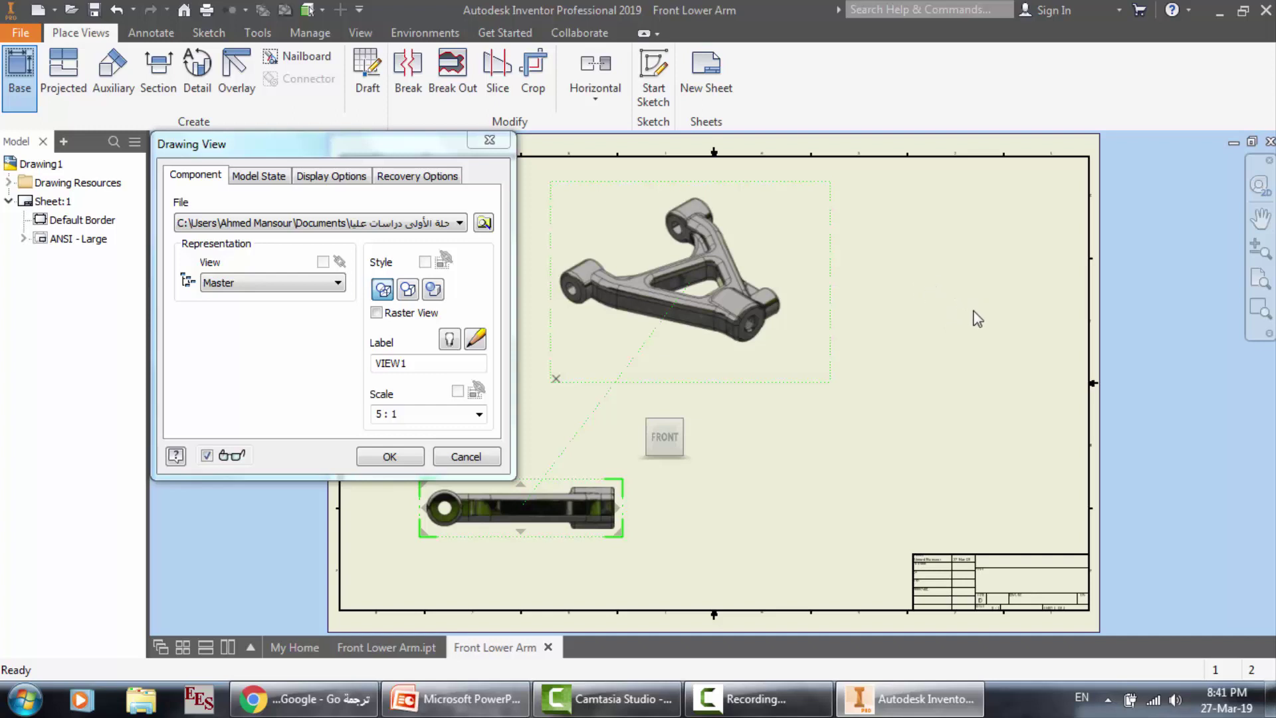
pyautogui.click(874, 499)
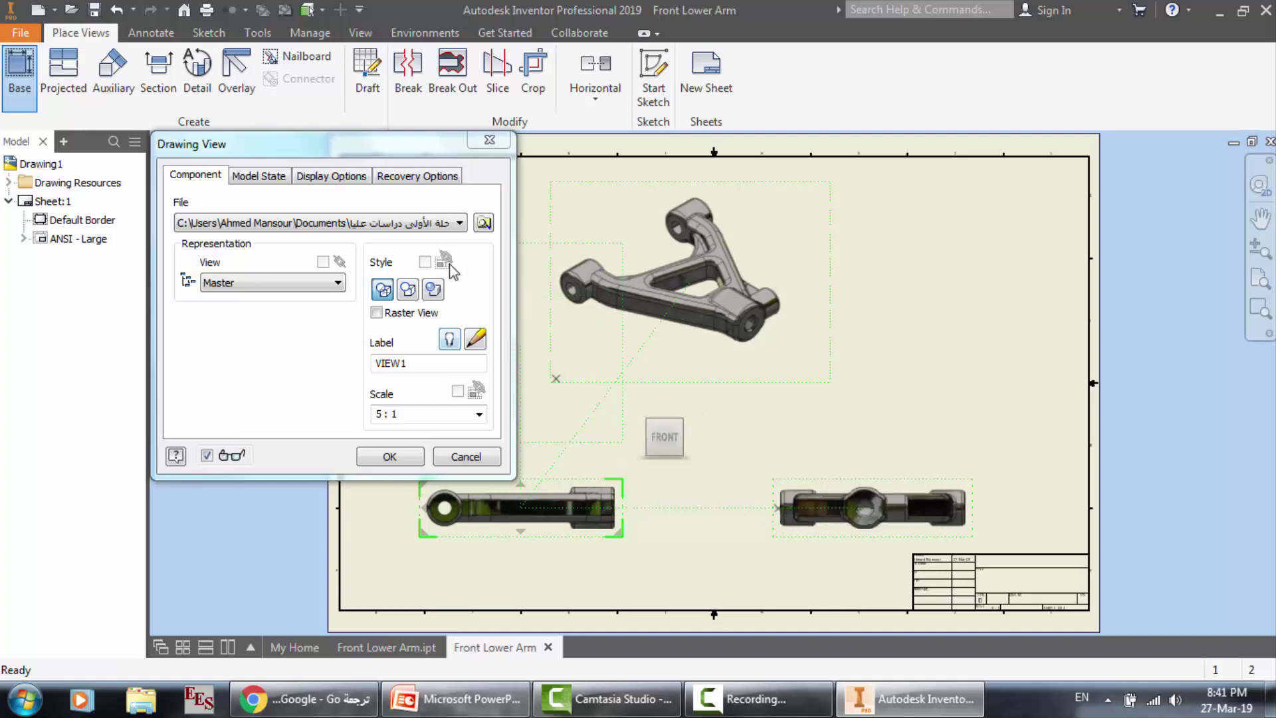
pyautogui.moveTo(402, 145); pyautogui.dragTo(256, 164)
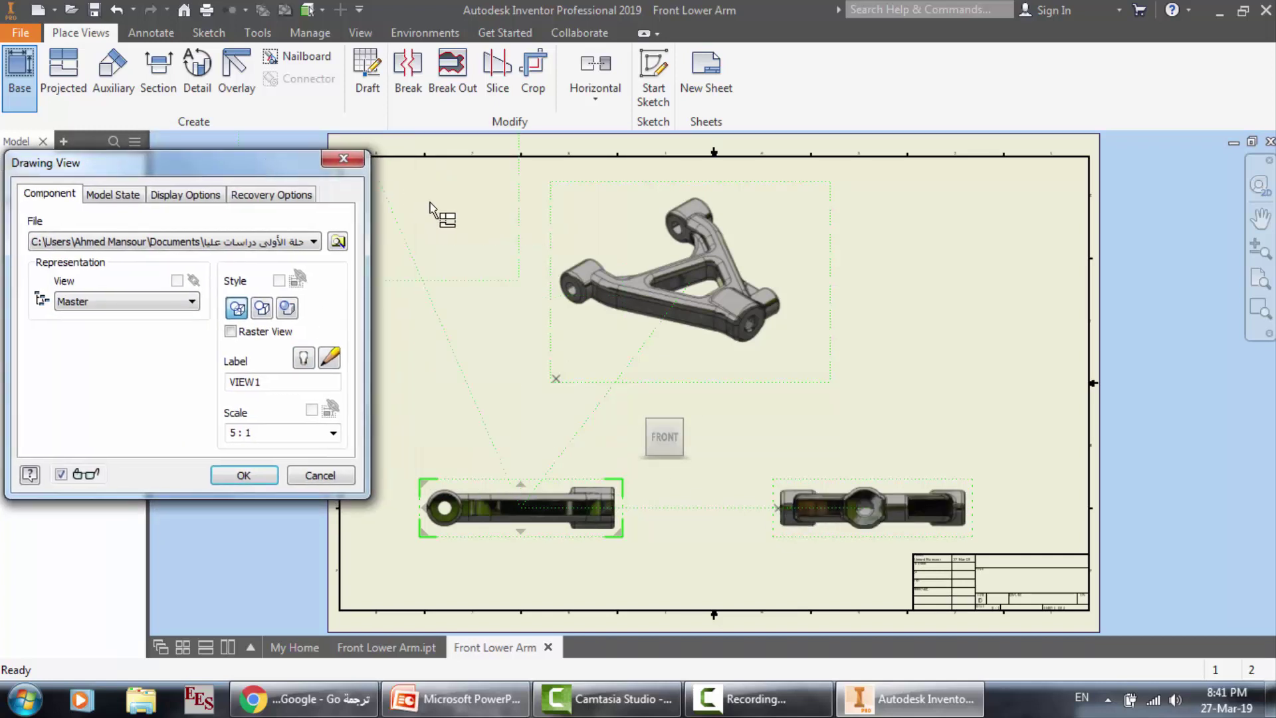
pyautogui.click(401, 289)
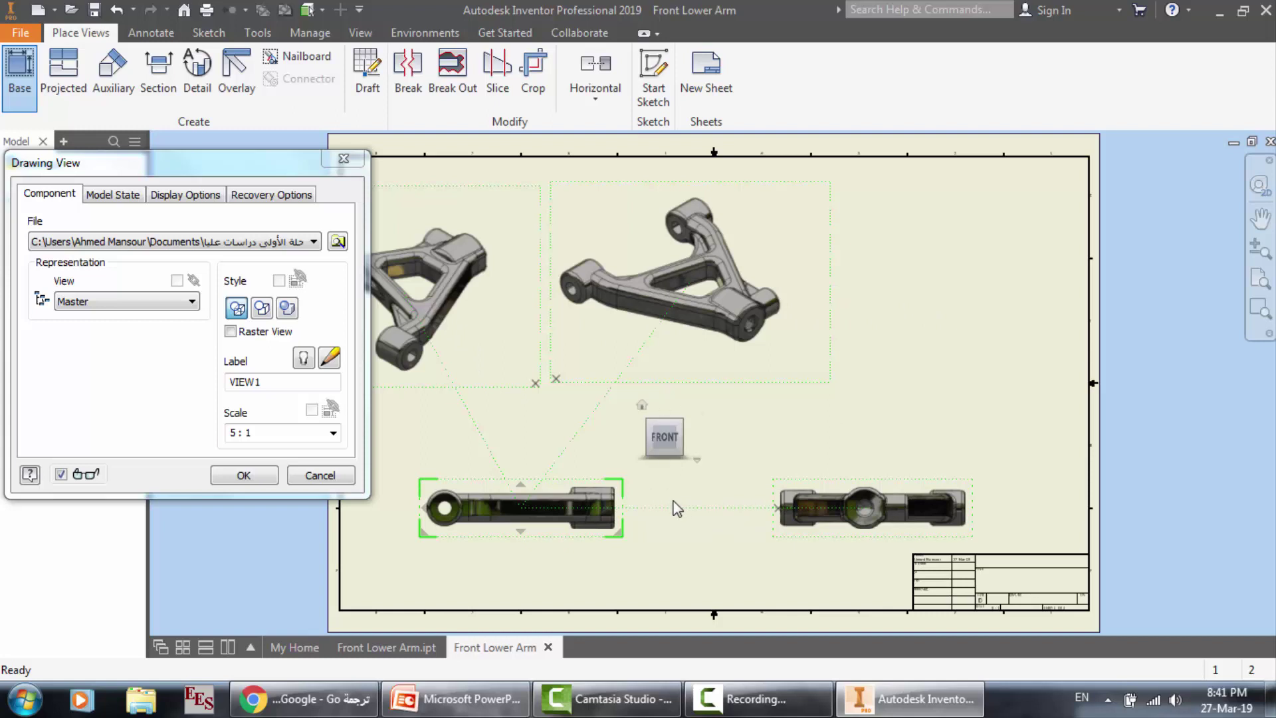
pyautogui.moveTo(673, 440)
pyautogui.click(666, 413)
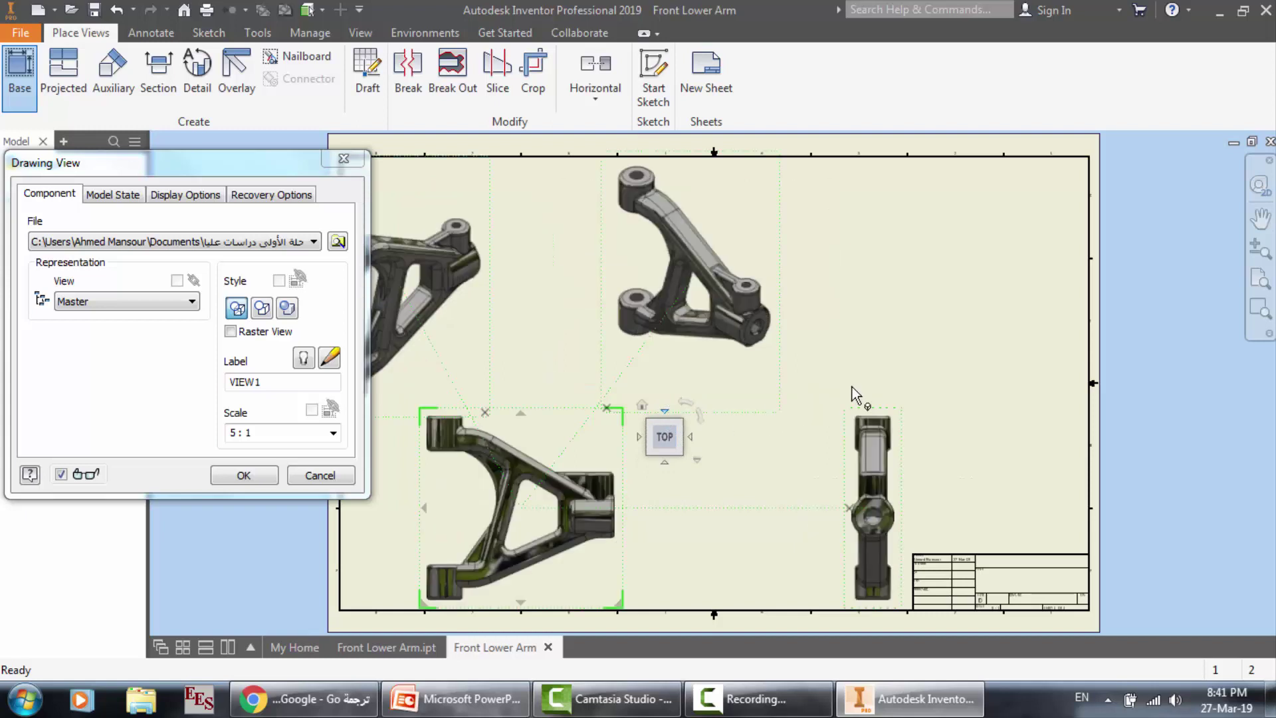
pyautogui.click(241, 476)
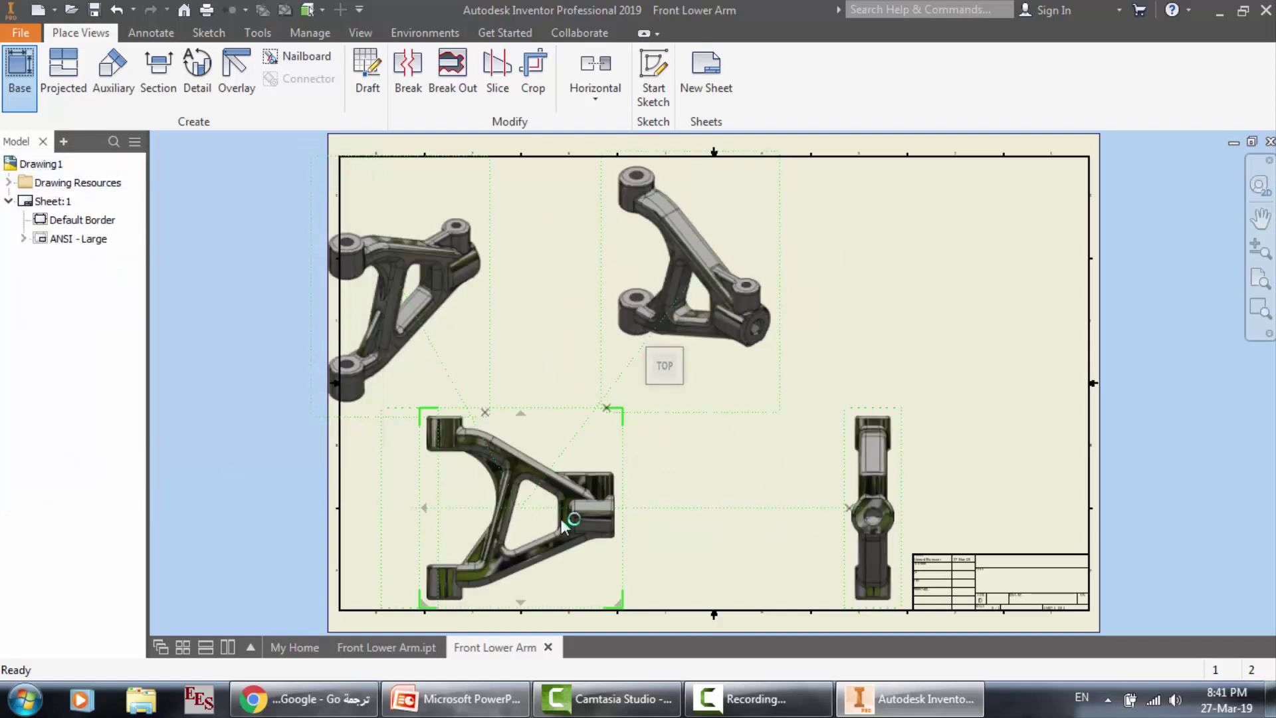
# Finish placing the views and move the isometric view to the sheet's upper right
pyautogui.click(438, 212)
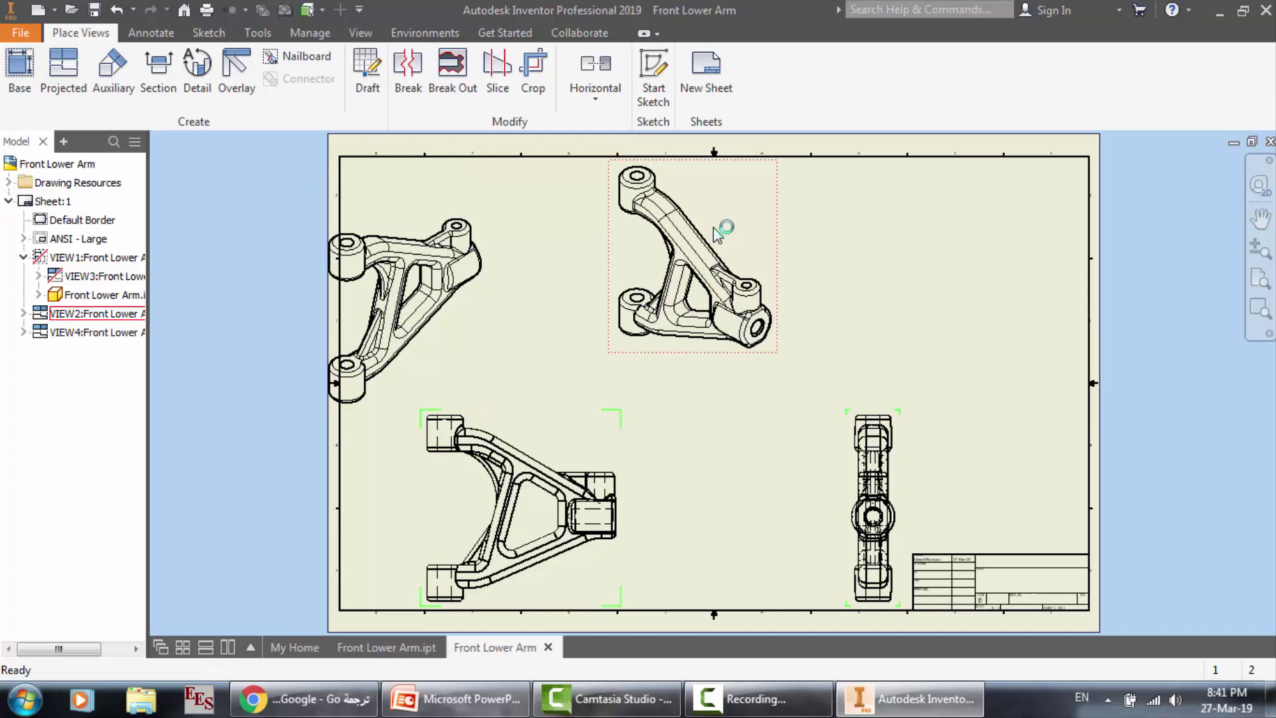
pyautogui.moveTo(772, 186); pyautogui.dragTo(1004, 184)
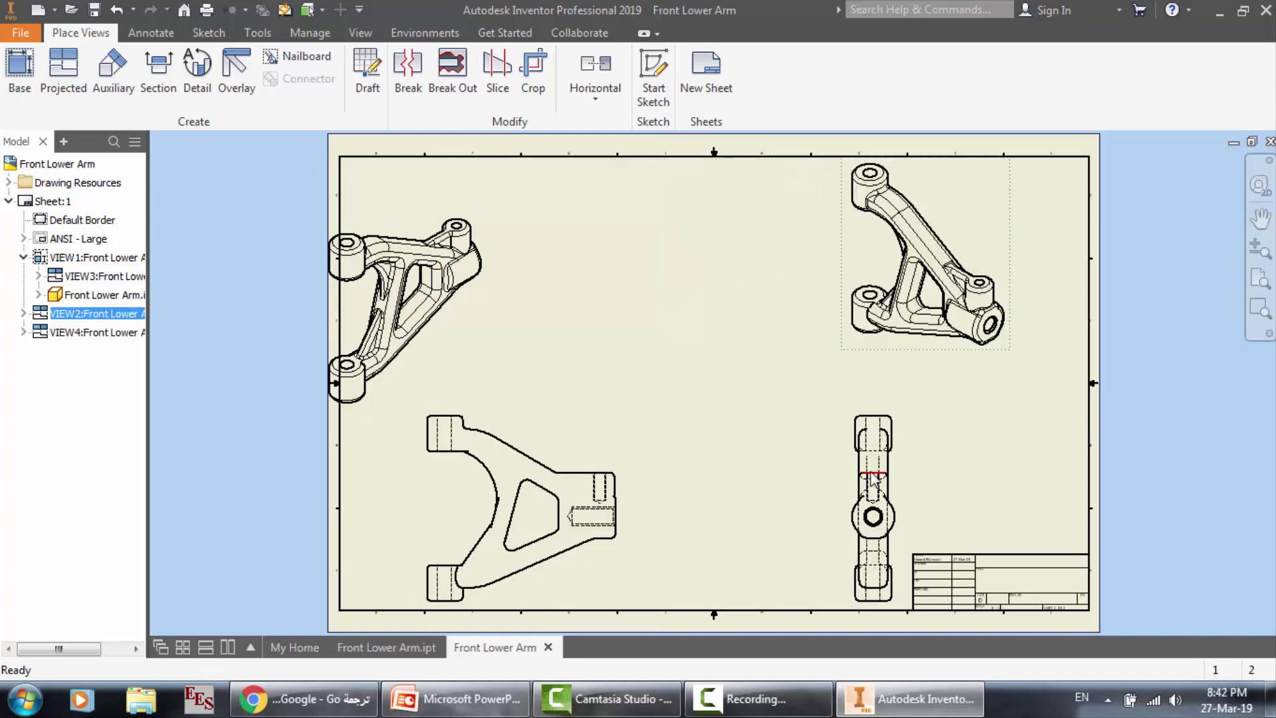
pyautogui.click(834, 412)
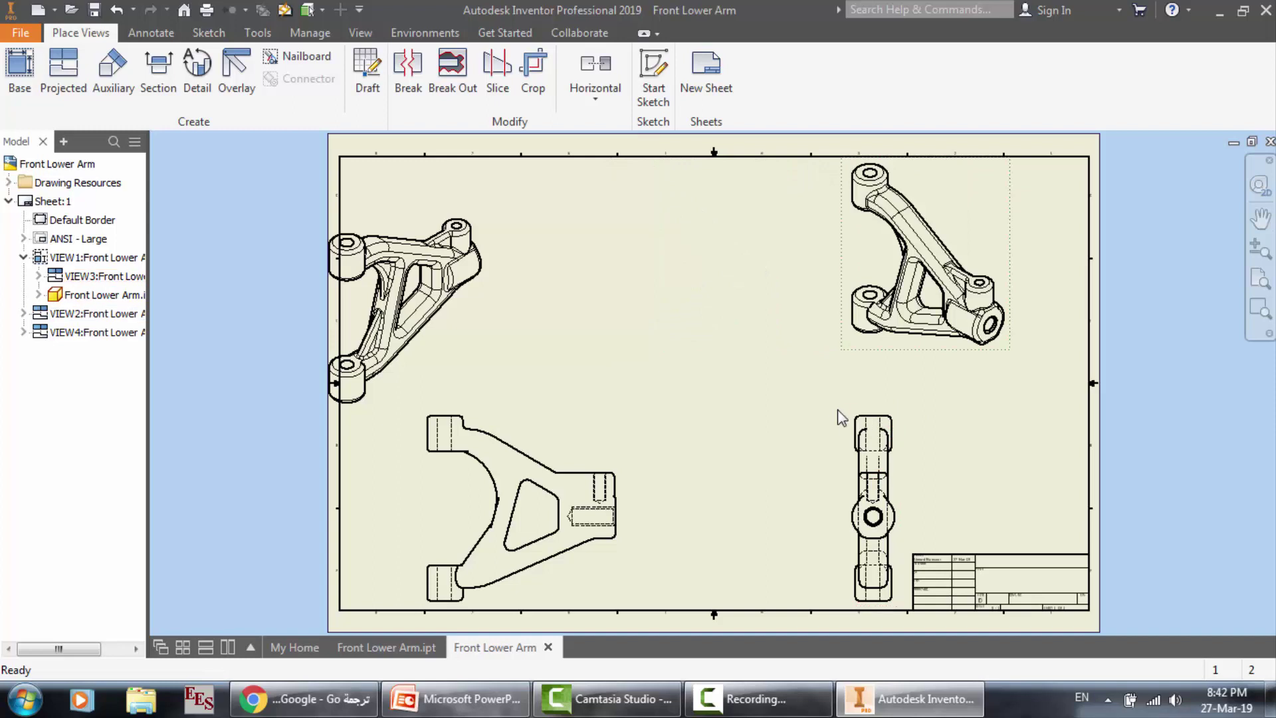
# Shift the side and front views, then move the upper-left view inside the border
pyautogui.moveTo(853, 446); pyautogui.dragTo(839, 378)
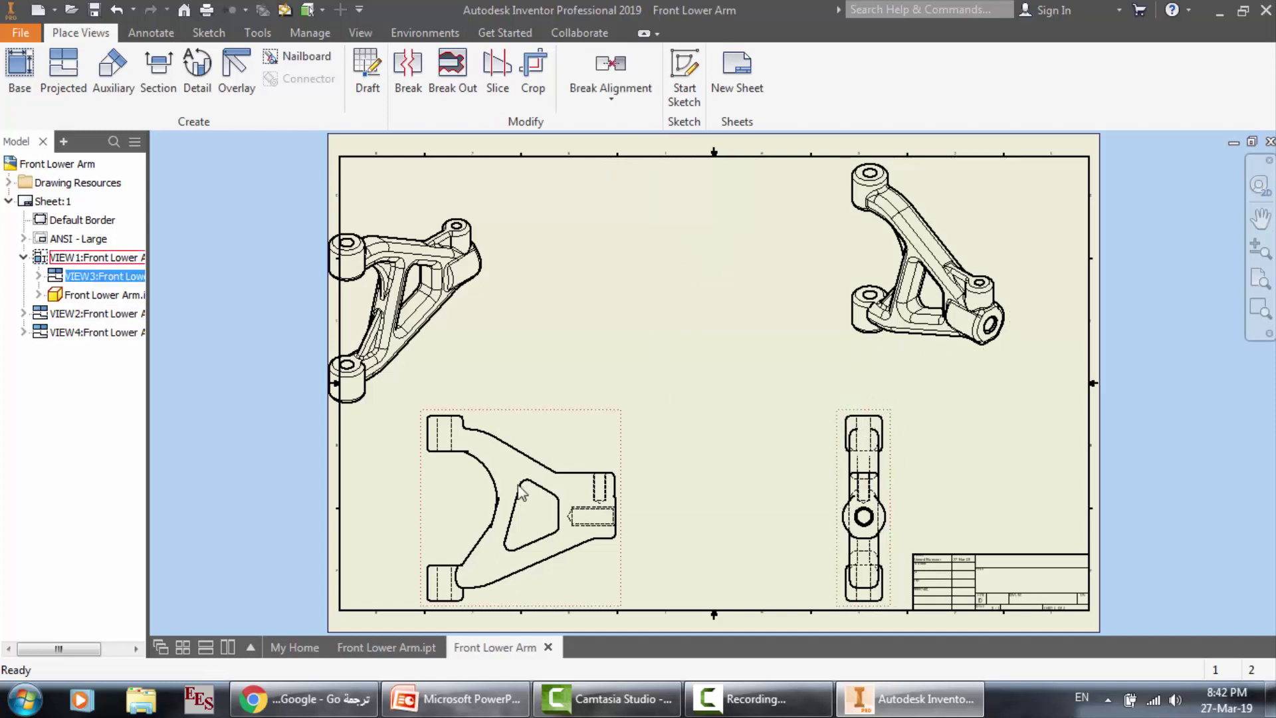
pyautogui.click(545, 439)
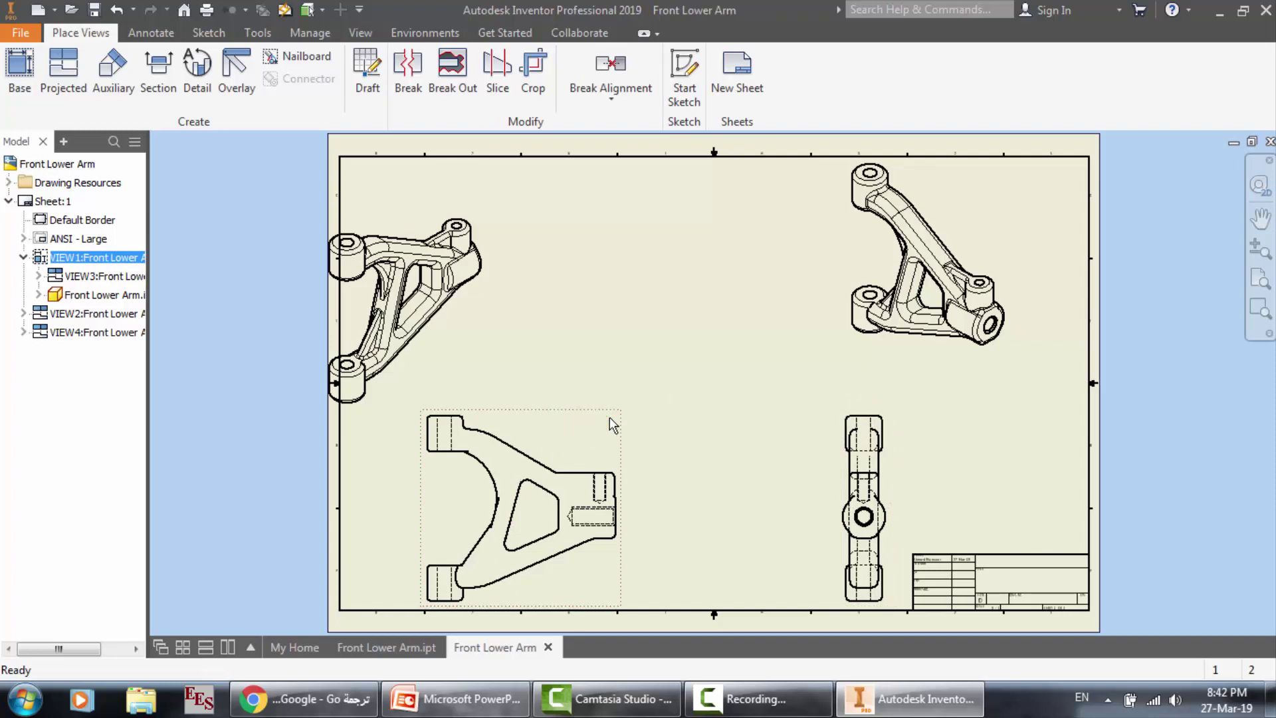
pyautogui.moveTo(625, 429); pyautogui.dragTo(657, 415)
pyautogui.click(476, 306)
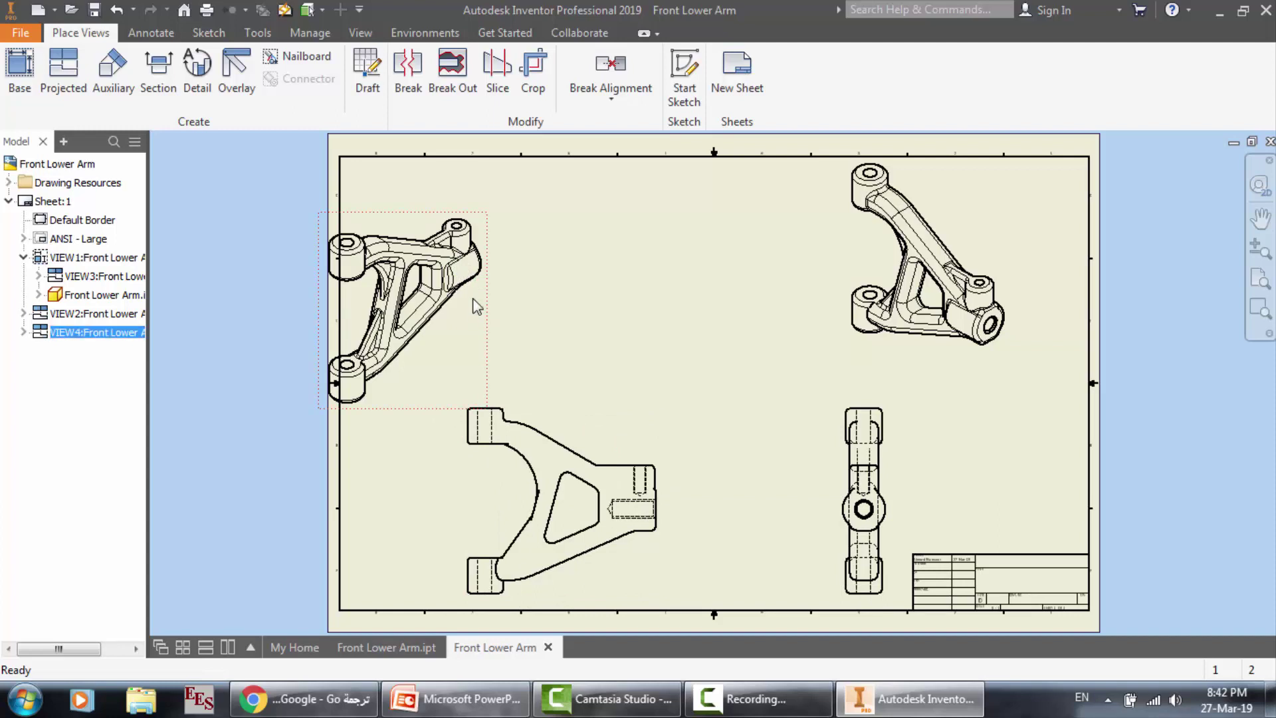
pyautogui.moveTo(485, 297); pyautogui.dragTo(557, 254)
# Zoom in and out to inspect each of the four arranged views on the sheet
pyautogui.scroll(5, 630, 545)
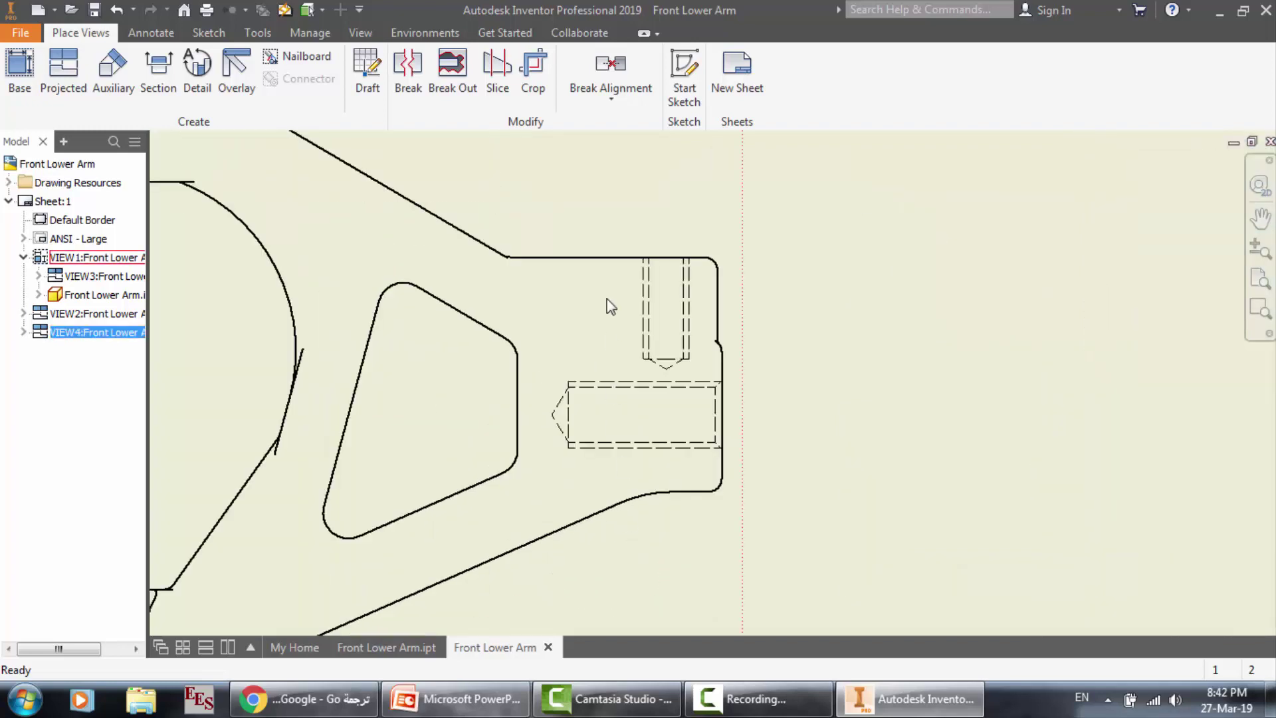
pyautogui.scroll(-6, 607, 305)
pyautogui.scroll(-3, 632, 412)
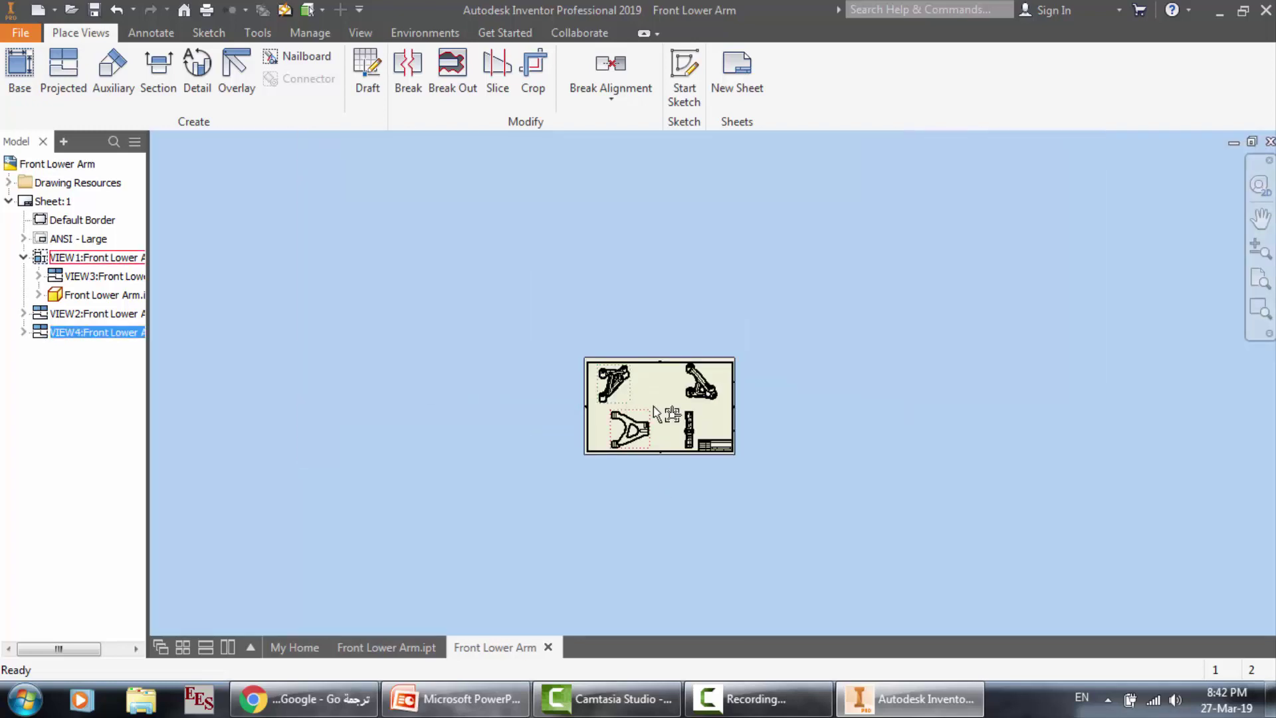
pyautogui.scroll(4, 653, 405)
pyautogui.scroll(3, 876, 565)
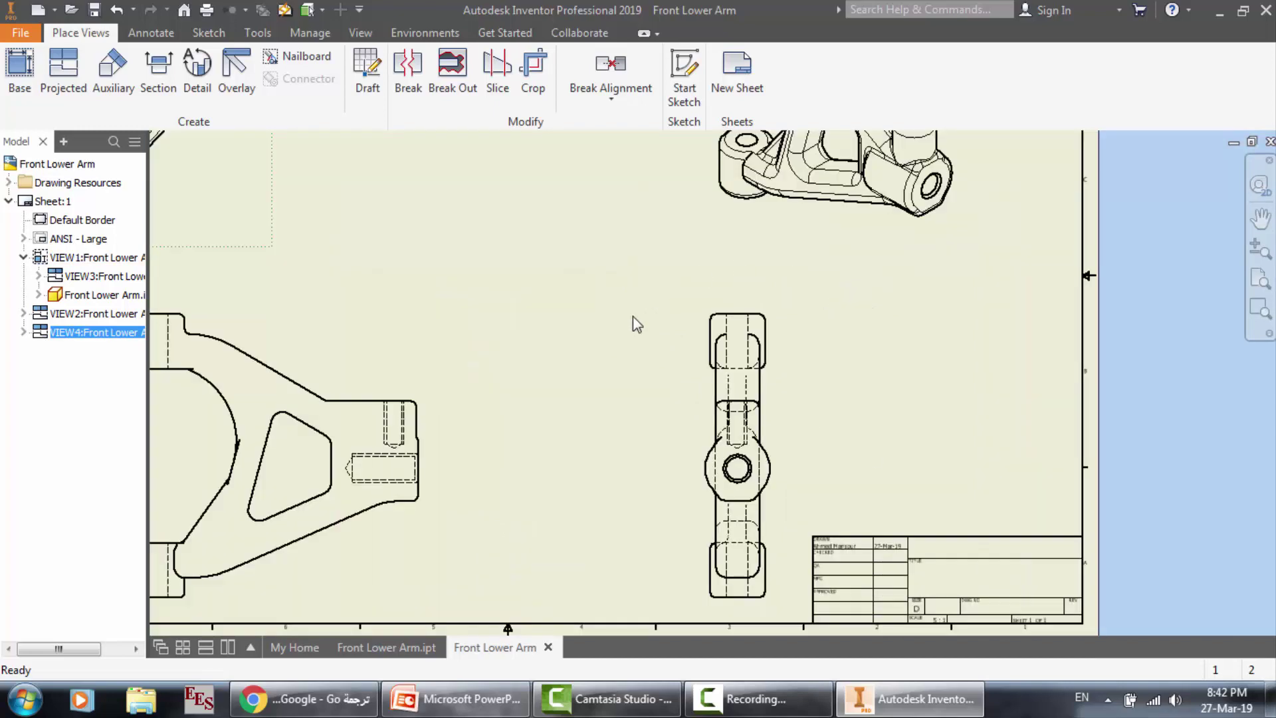
pyautogui.scroll(-3, 854, 512)
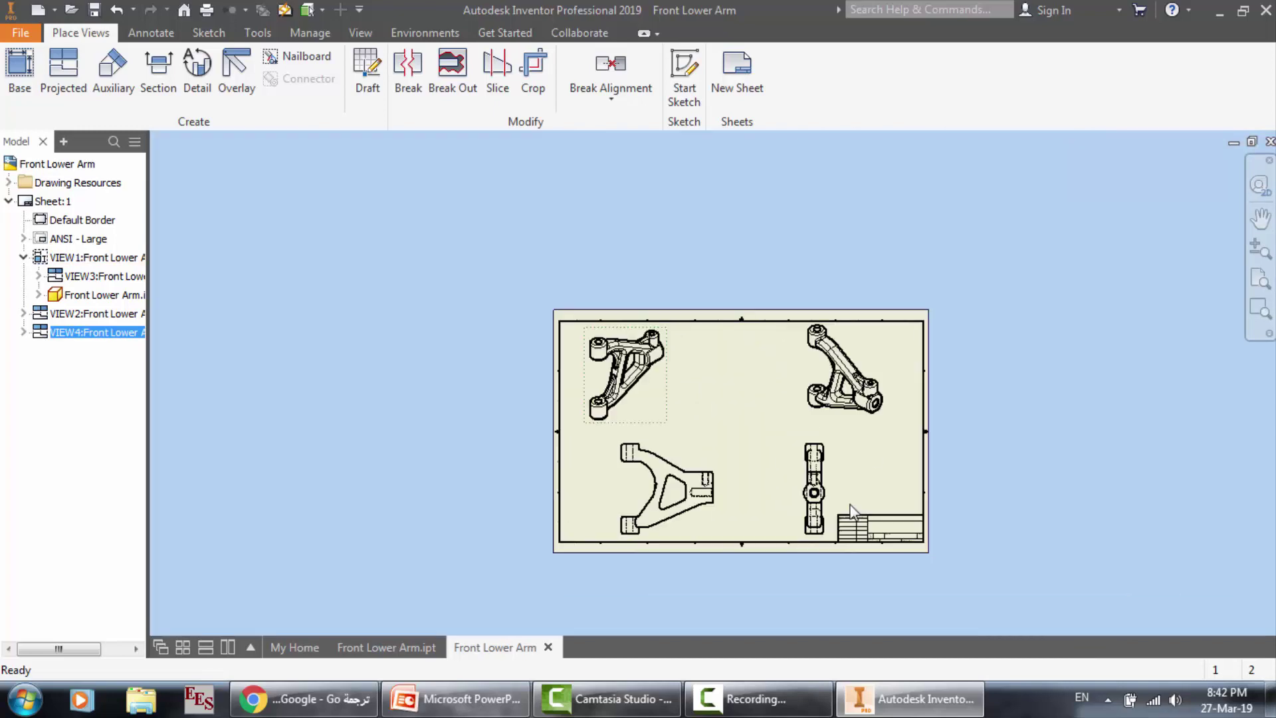
pyautogui.scroll(3, 598, 365)
pyautogui.scroll(3, 655, 329)
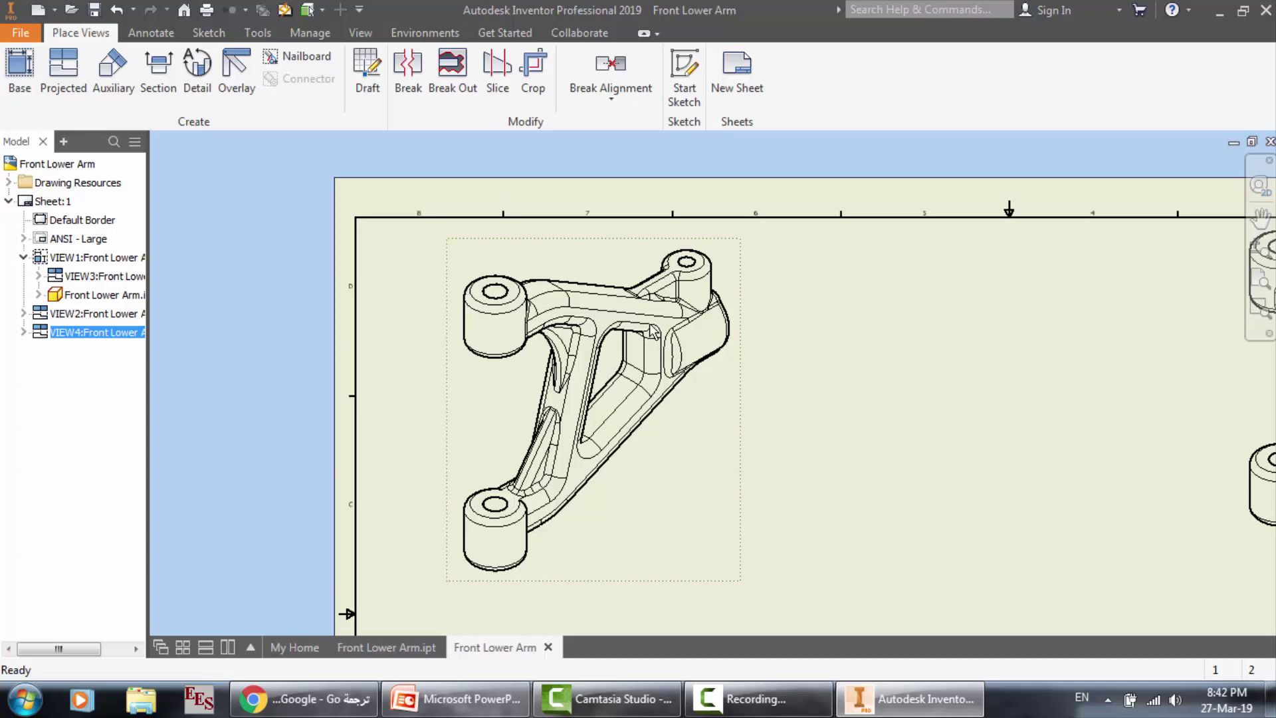
pyautogui.scroll(2, 630, 358)
pyautogui.scroll(-4, 503, 313)
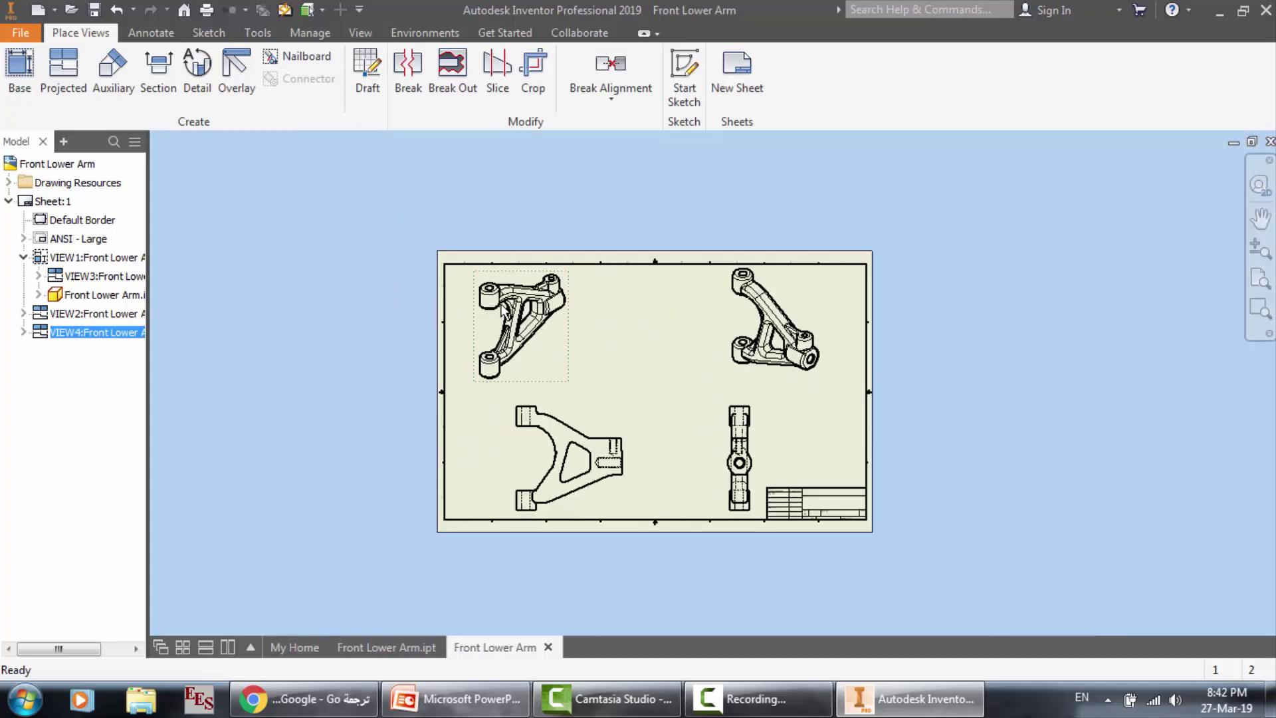
pyautogui.scroll(3, 801, 342)
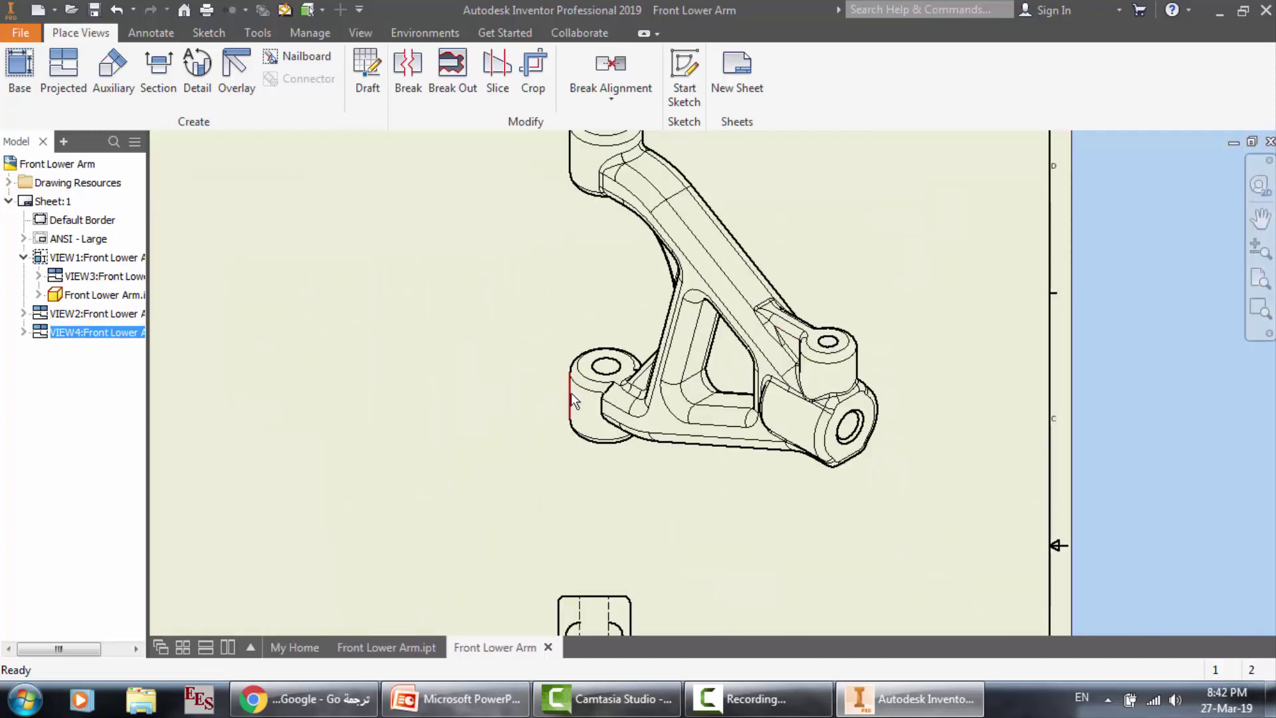
pyautogui.scroll(-2, 573, 399)
pyautogui.scroll(-3, 759, 315)
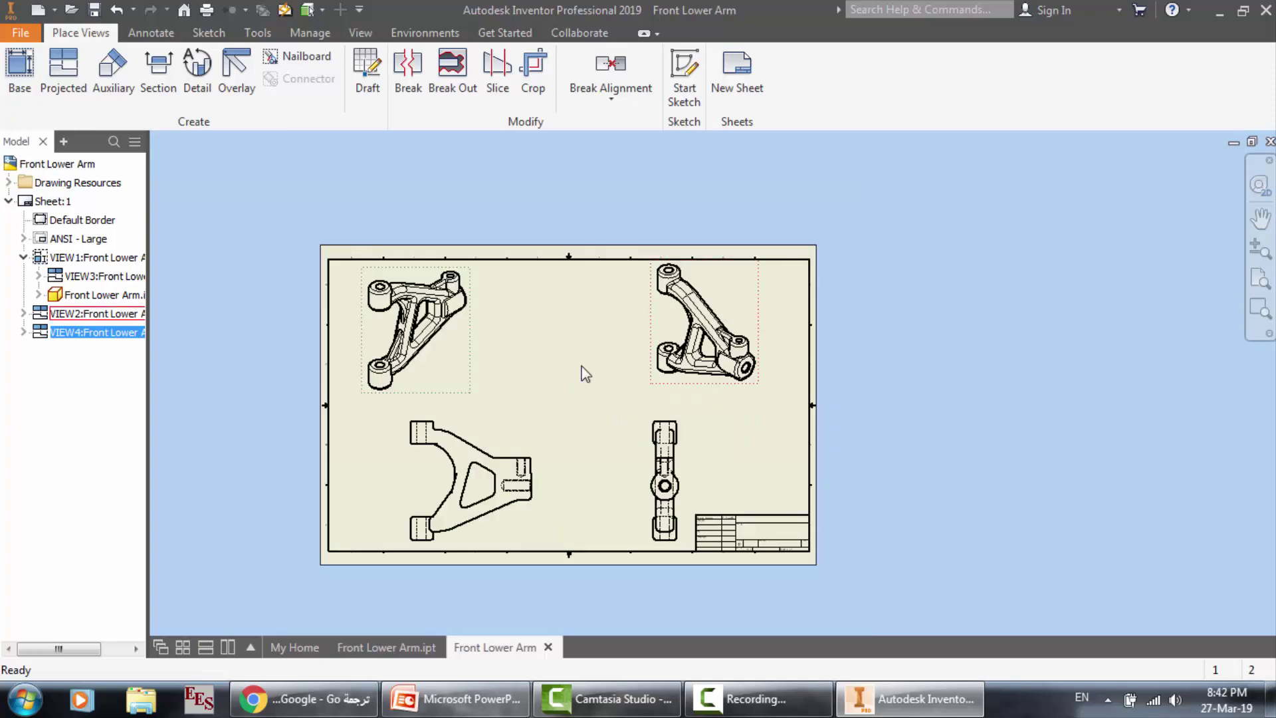
pyautogui.scroll(3, 371, 332)
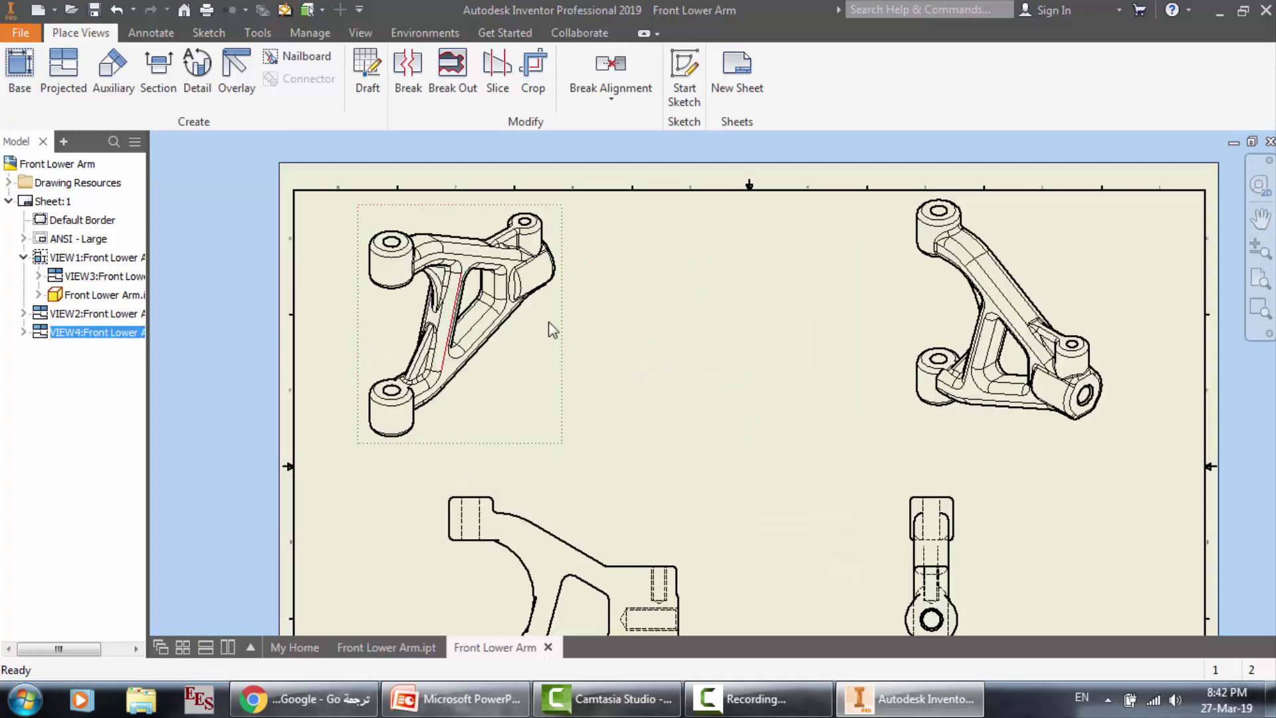
pyautogui.scroll(3, 601, 315)
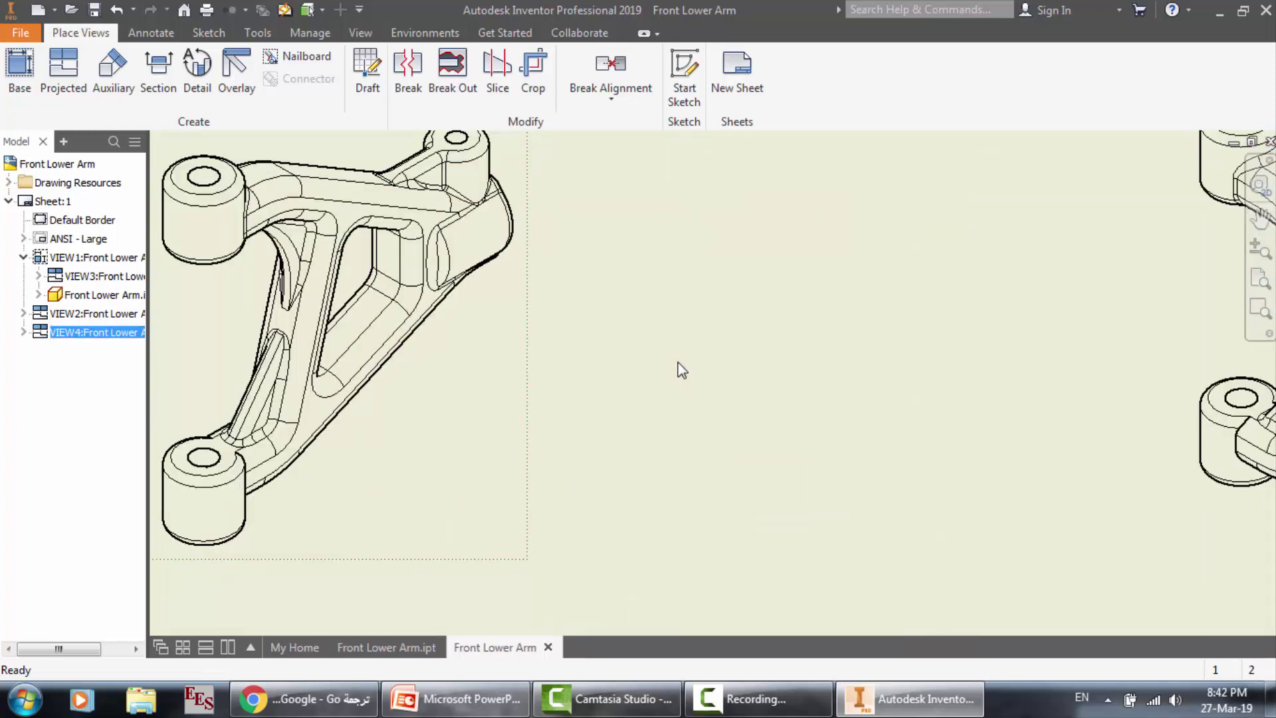
pyautogui.scroll(-5, 676, 368)
# Switch to the Electric Car Design deck at slide 40 on control-arm attachment points
pyautogui.scroll(4, 645, 486)
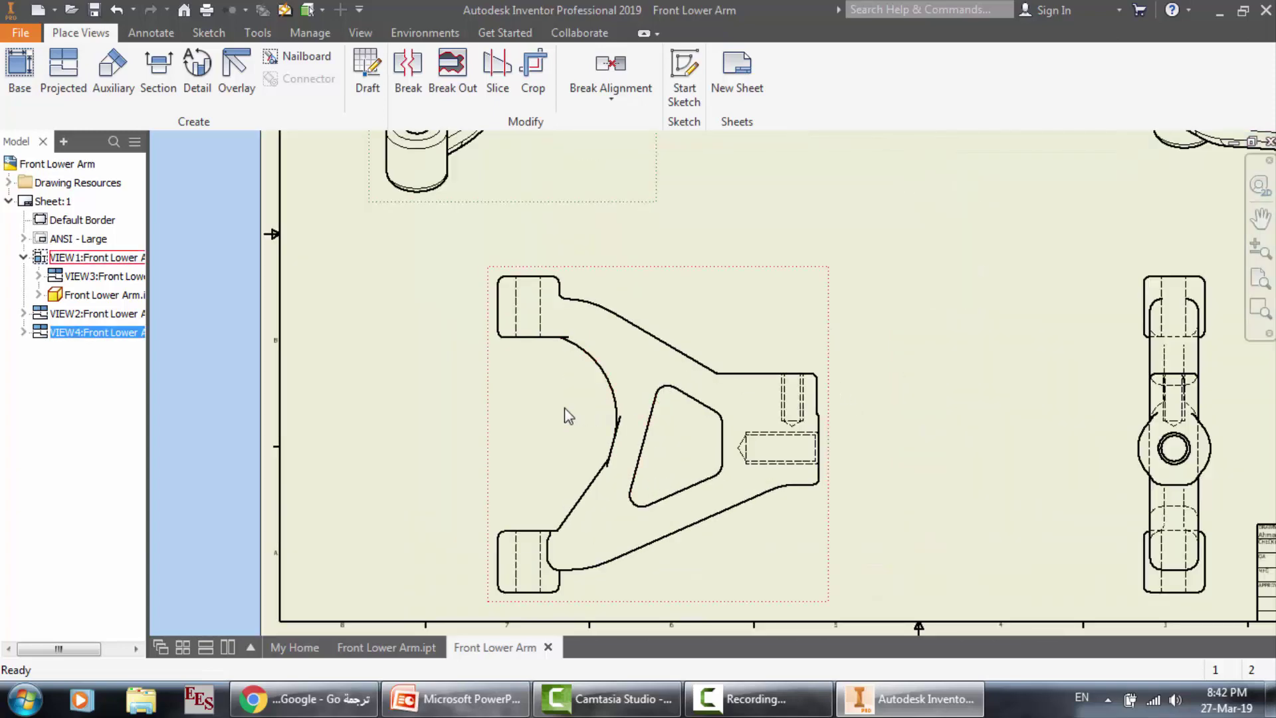
pyautogui.scroll(-4, 569, 415)
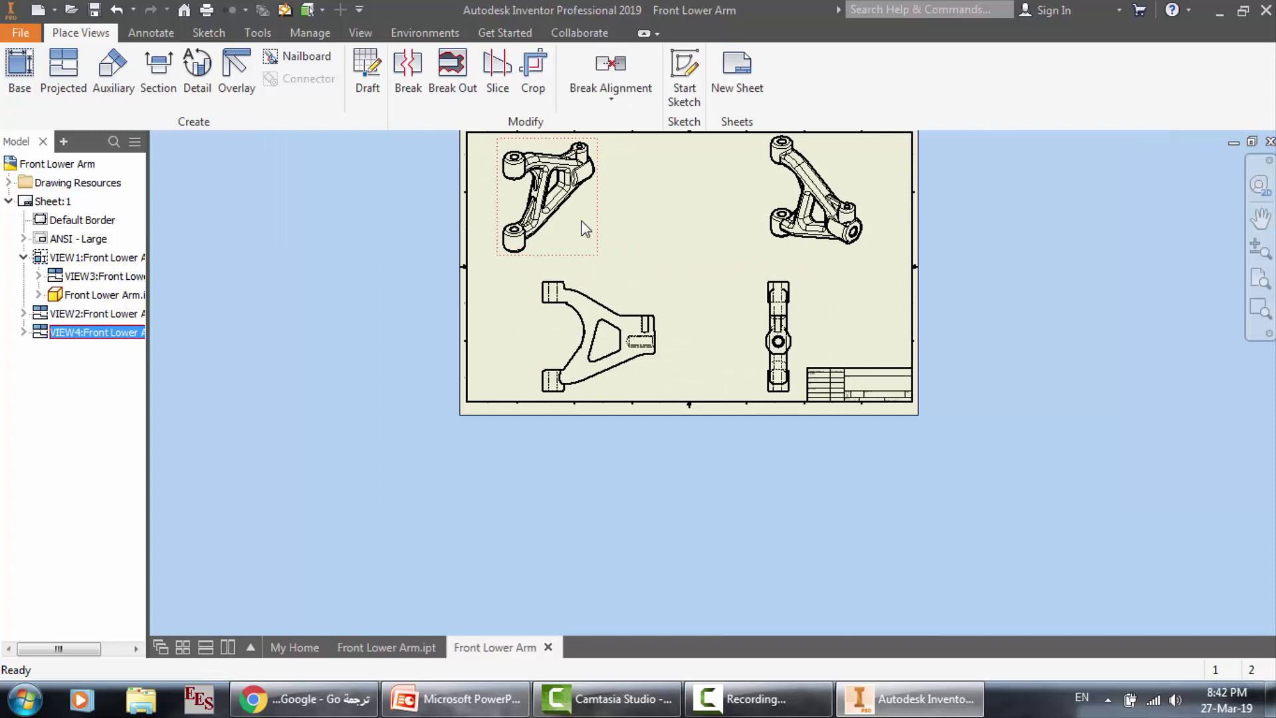
pyautogui.scroll(3, 561, 135)
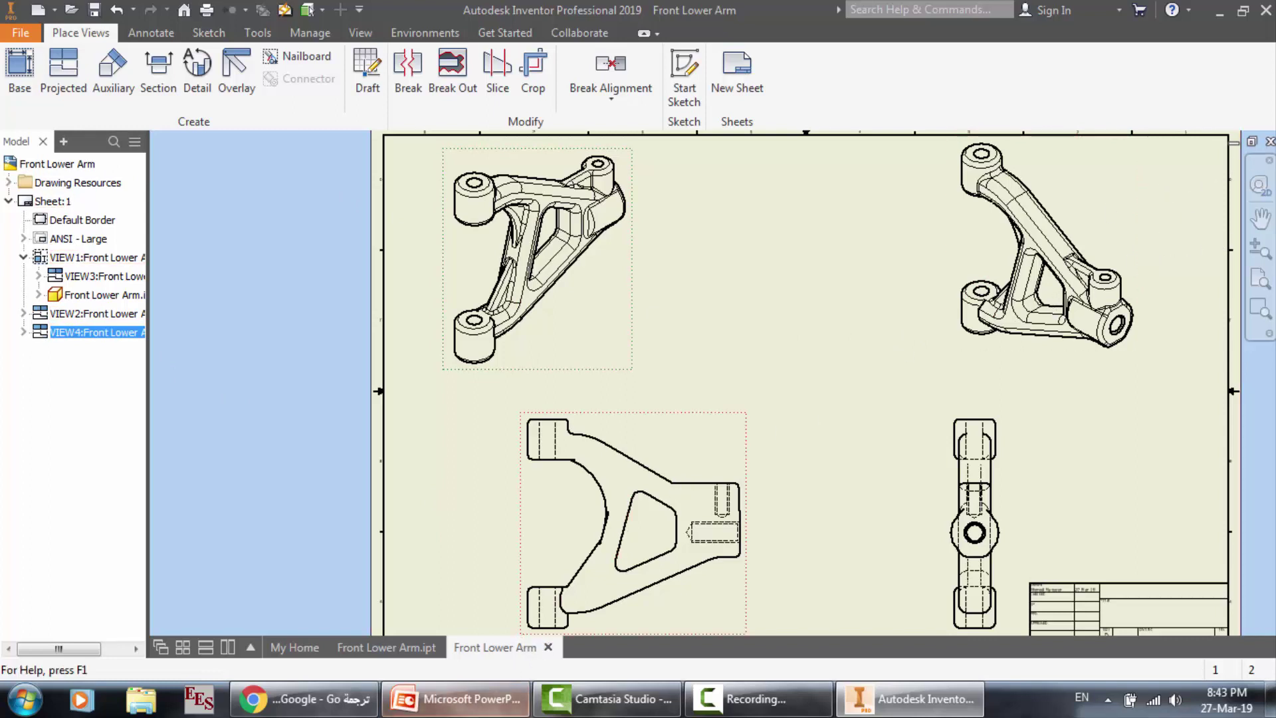
pyautogui.click(485, 712)
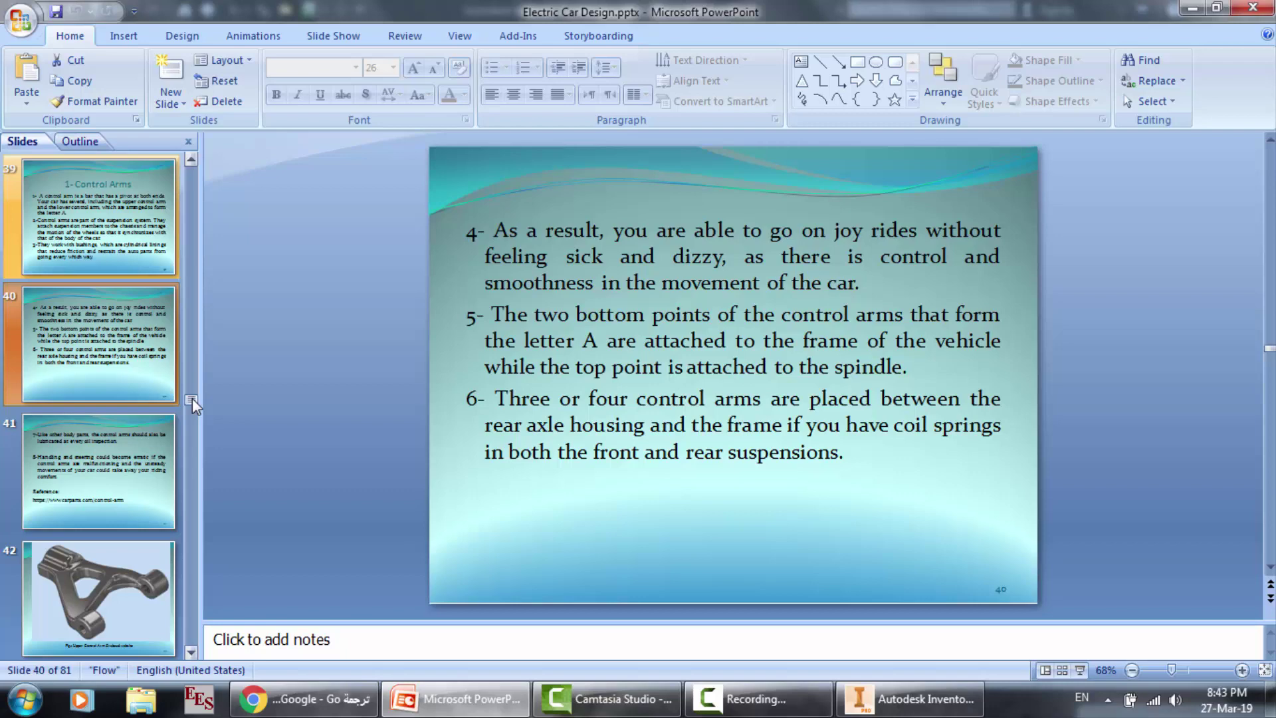
# Bring the Front Lower Arm four-view drawing back to the front in Inventor
pyautogui.click(861, 698)
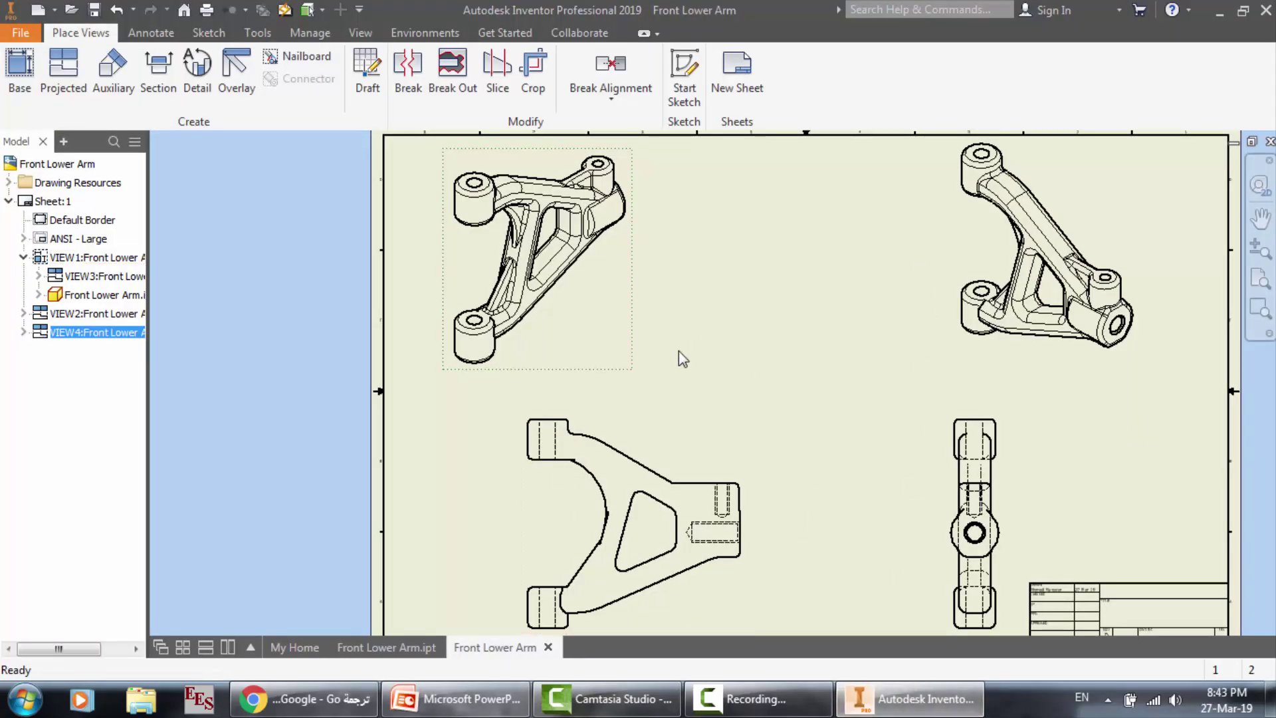